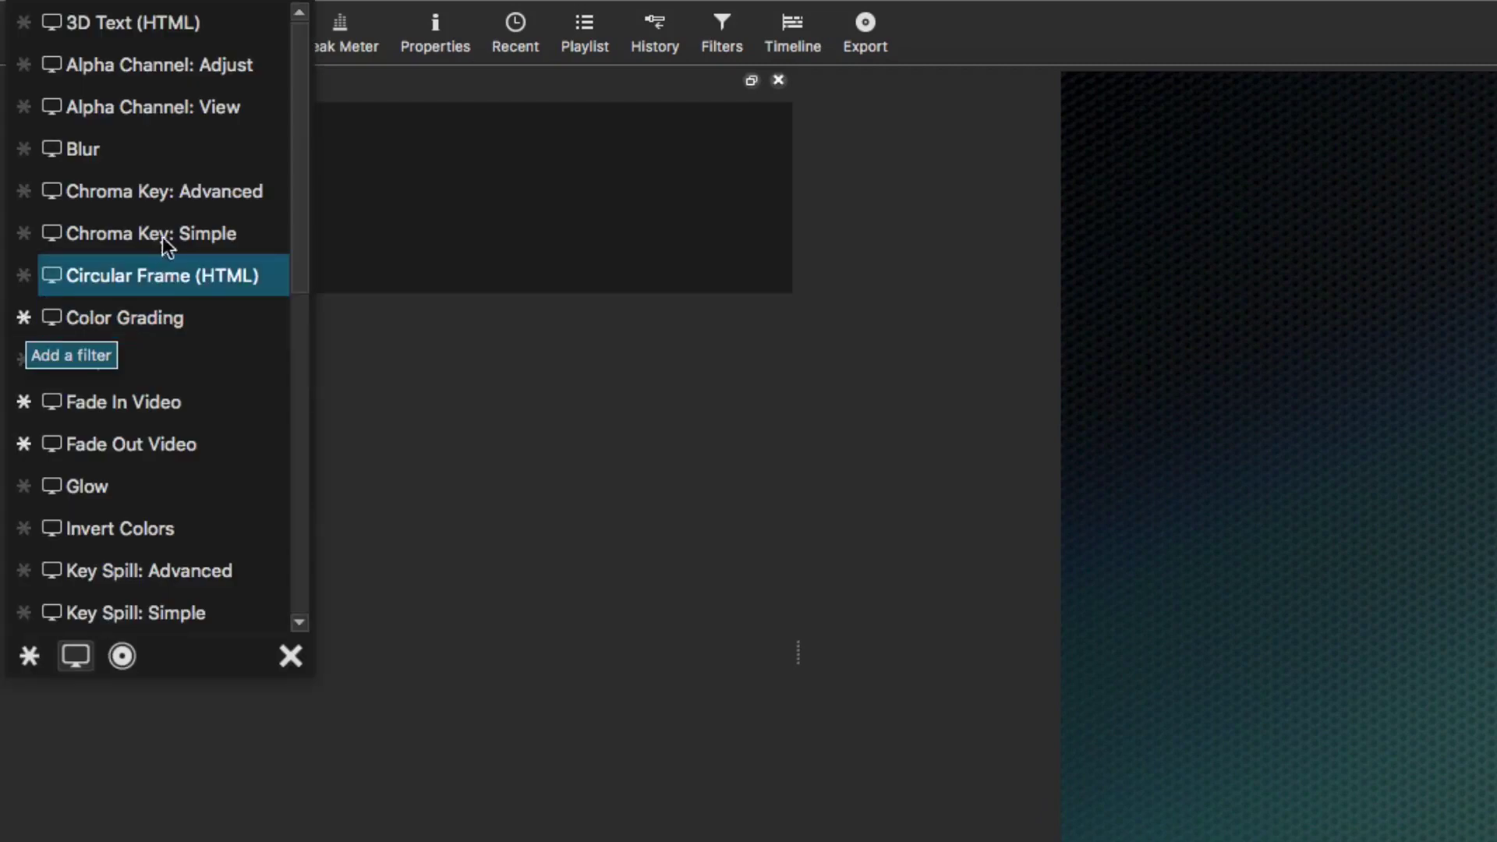
Browse the video filter list and add the 3D Text (HTML) filter to the clip.
left_click_drag(293, 243, 316, 620)
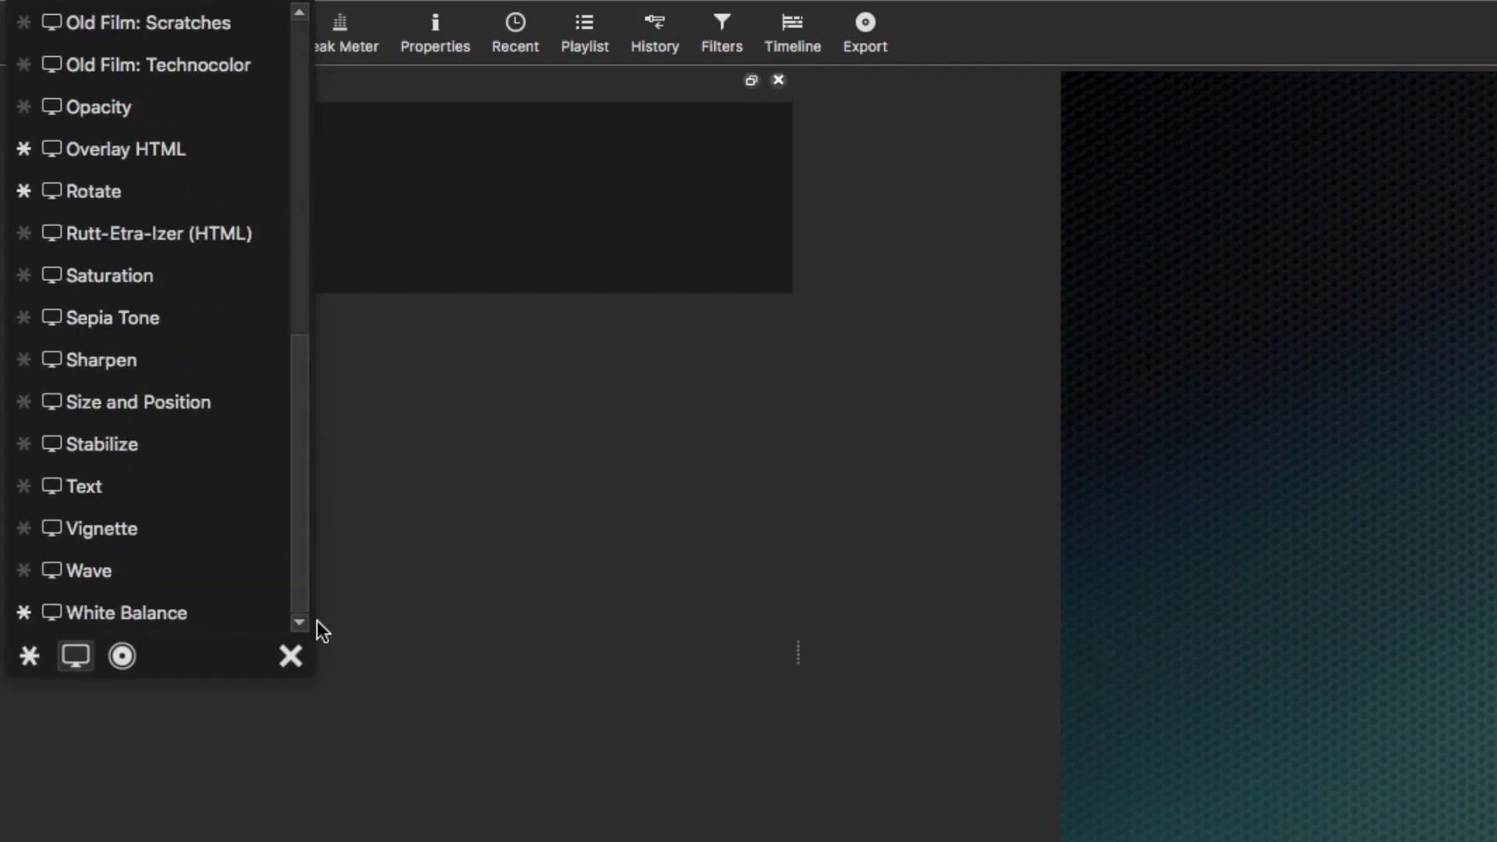
scroll(278, 361, "up", 10)
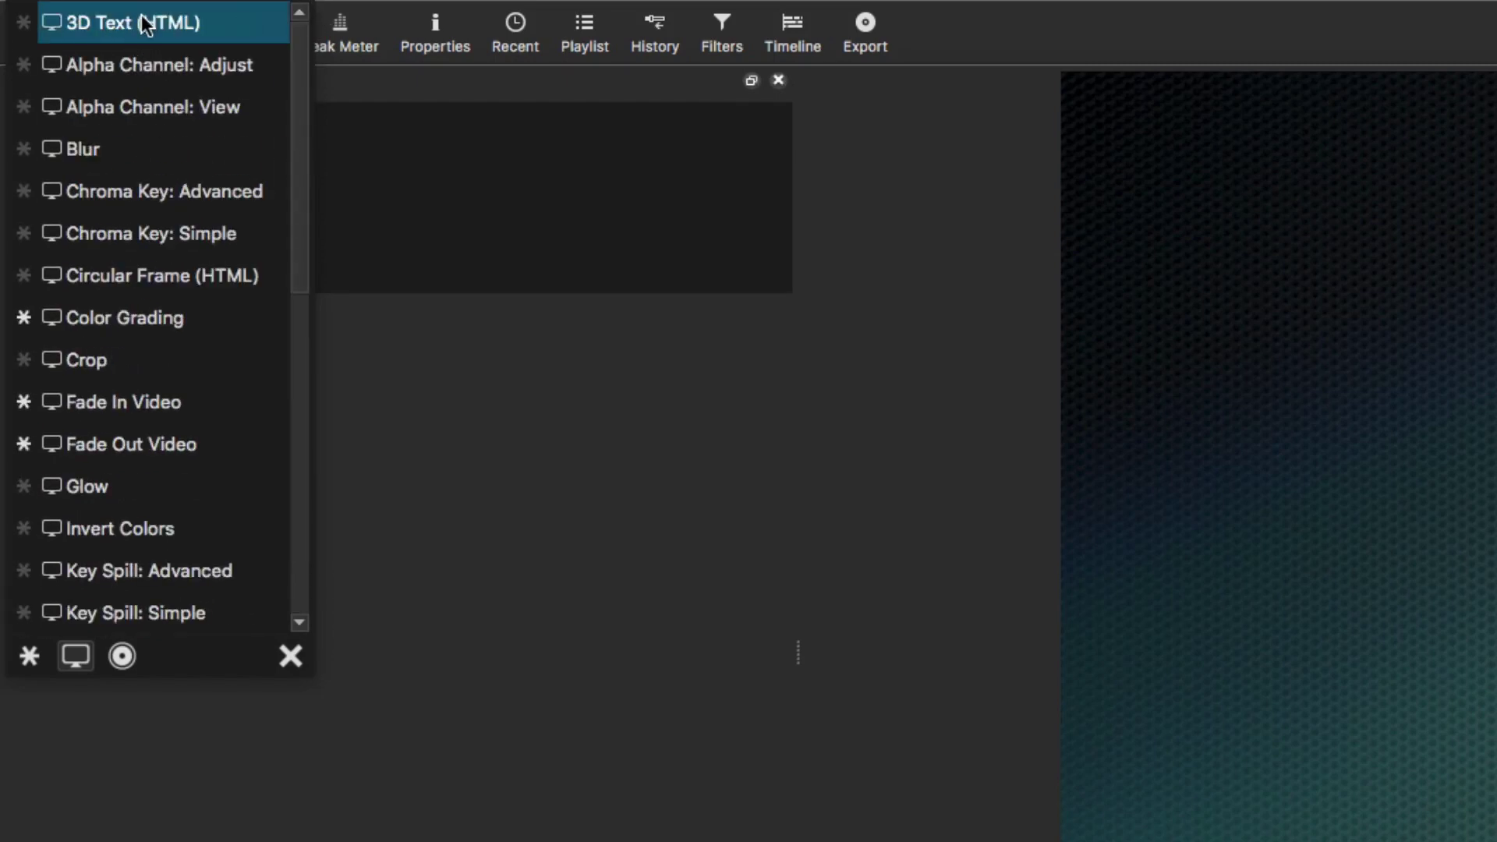
left_click(145, 22)
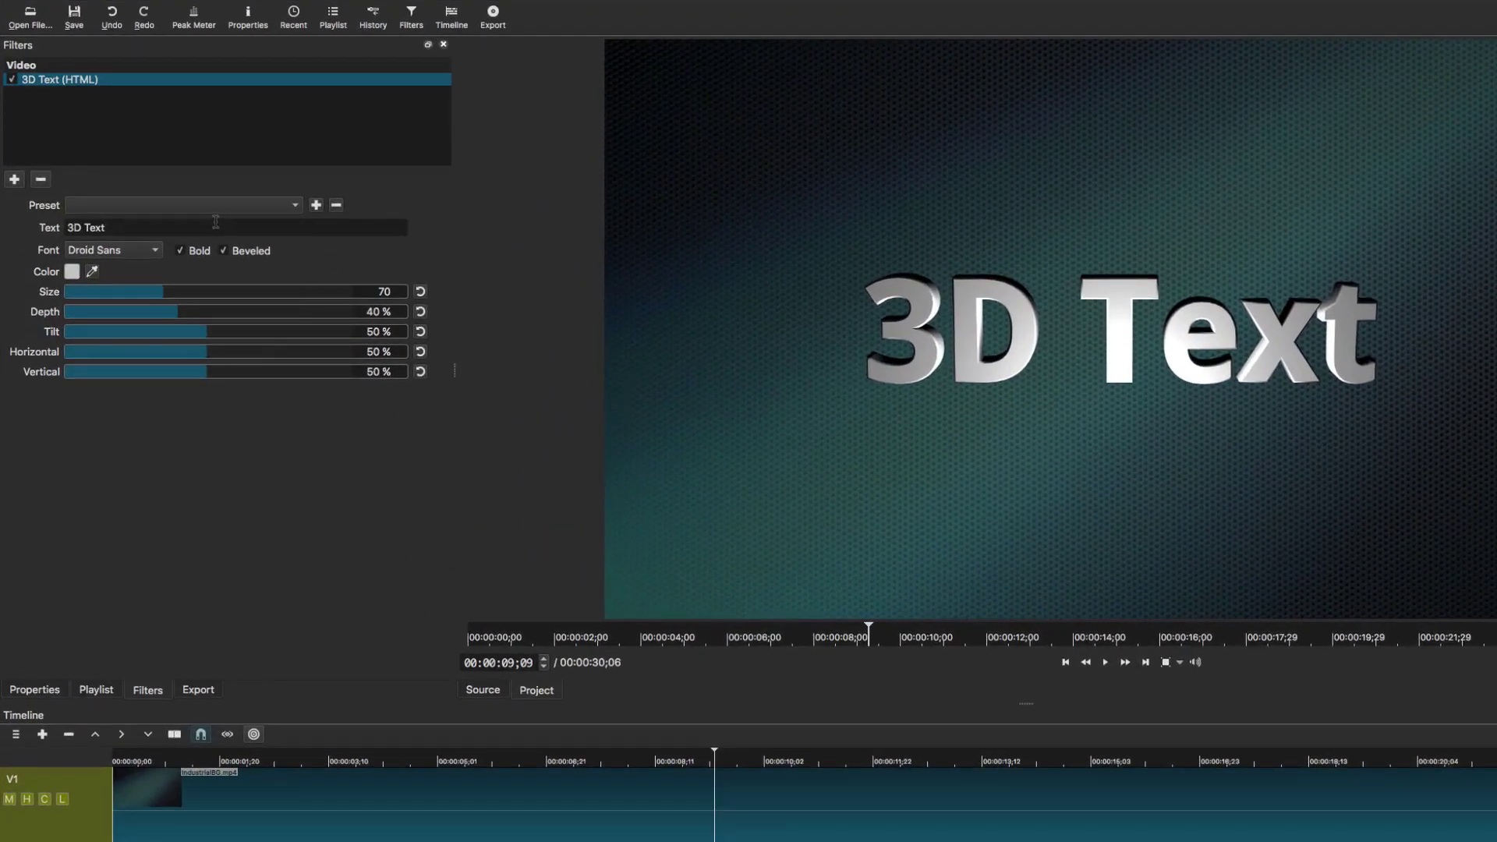
Try Gentilis, then set the 3D text font to Optimer.
left_click(123, 258)
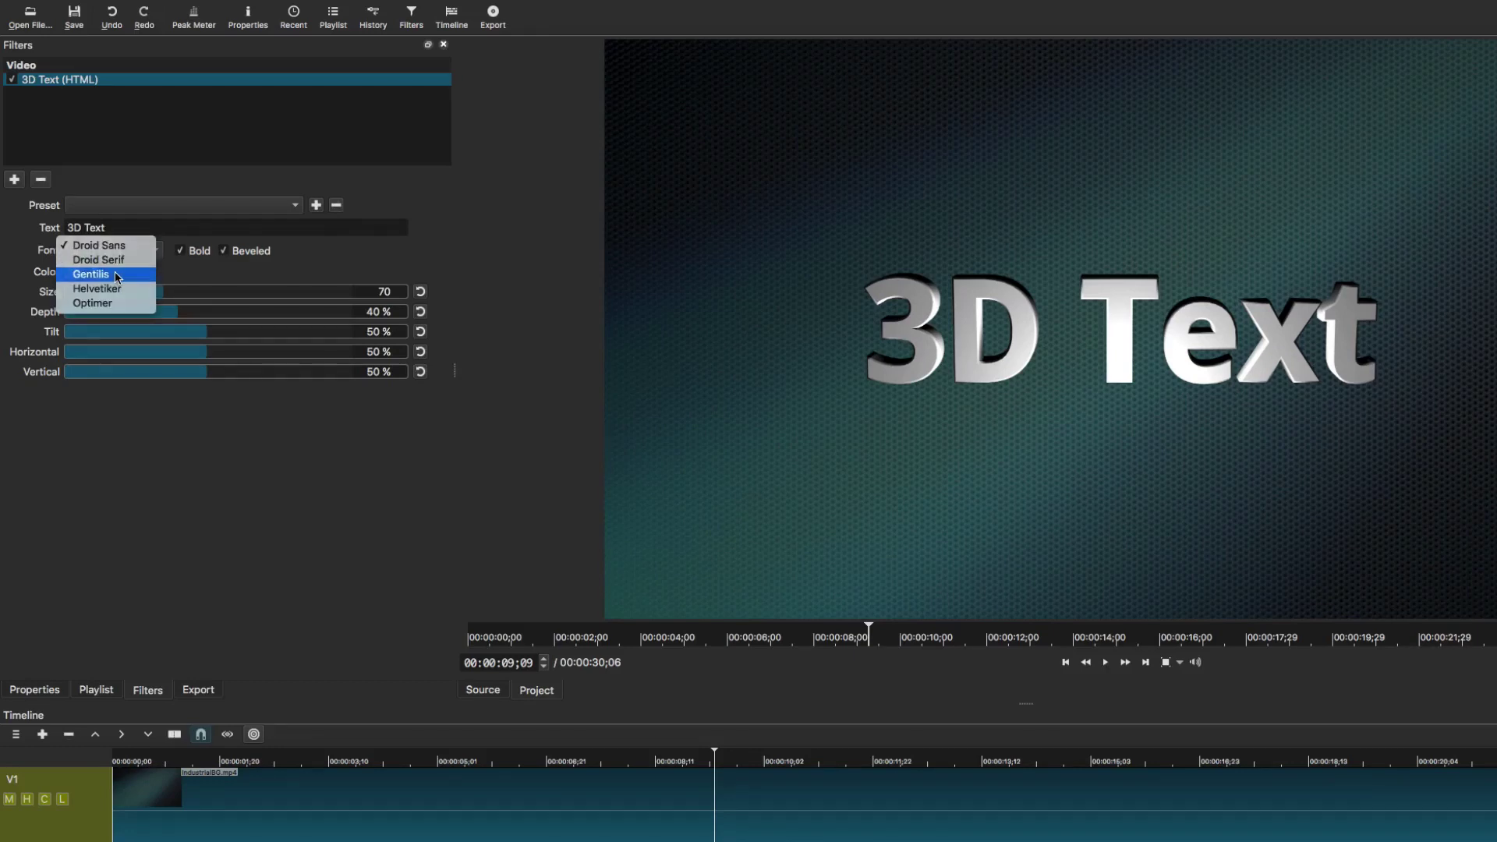
left_click(115, 273)
left_click(131, 250)
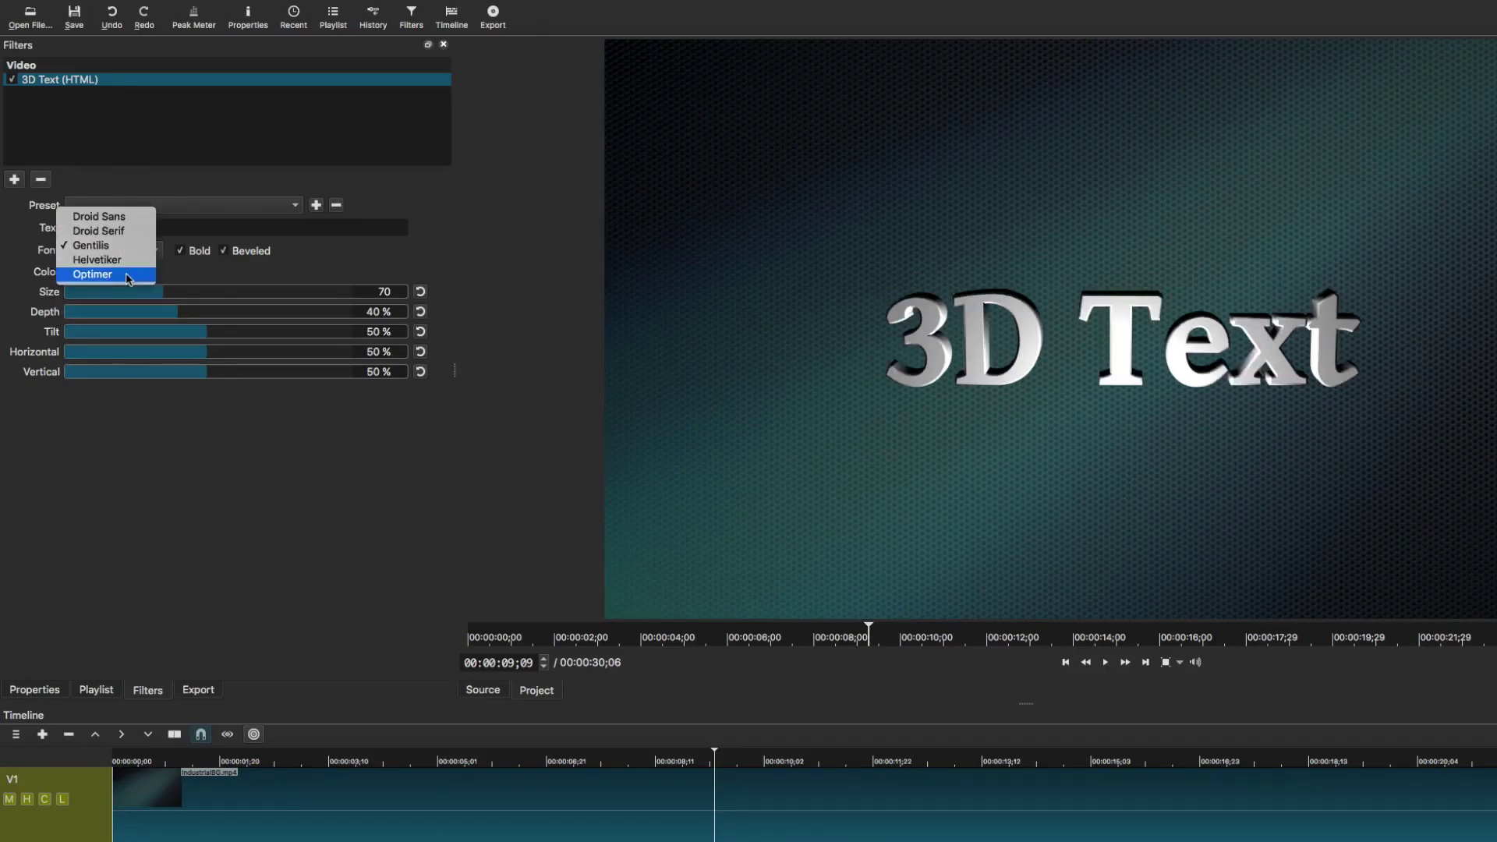
left_click(126, 272)
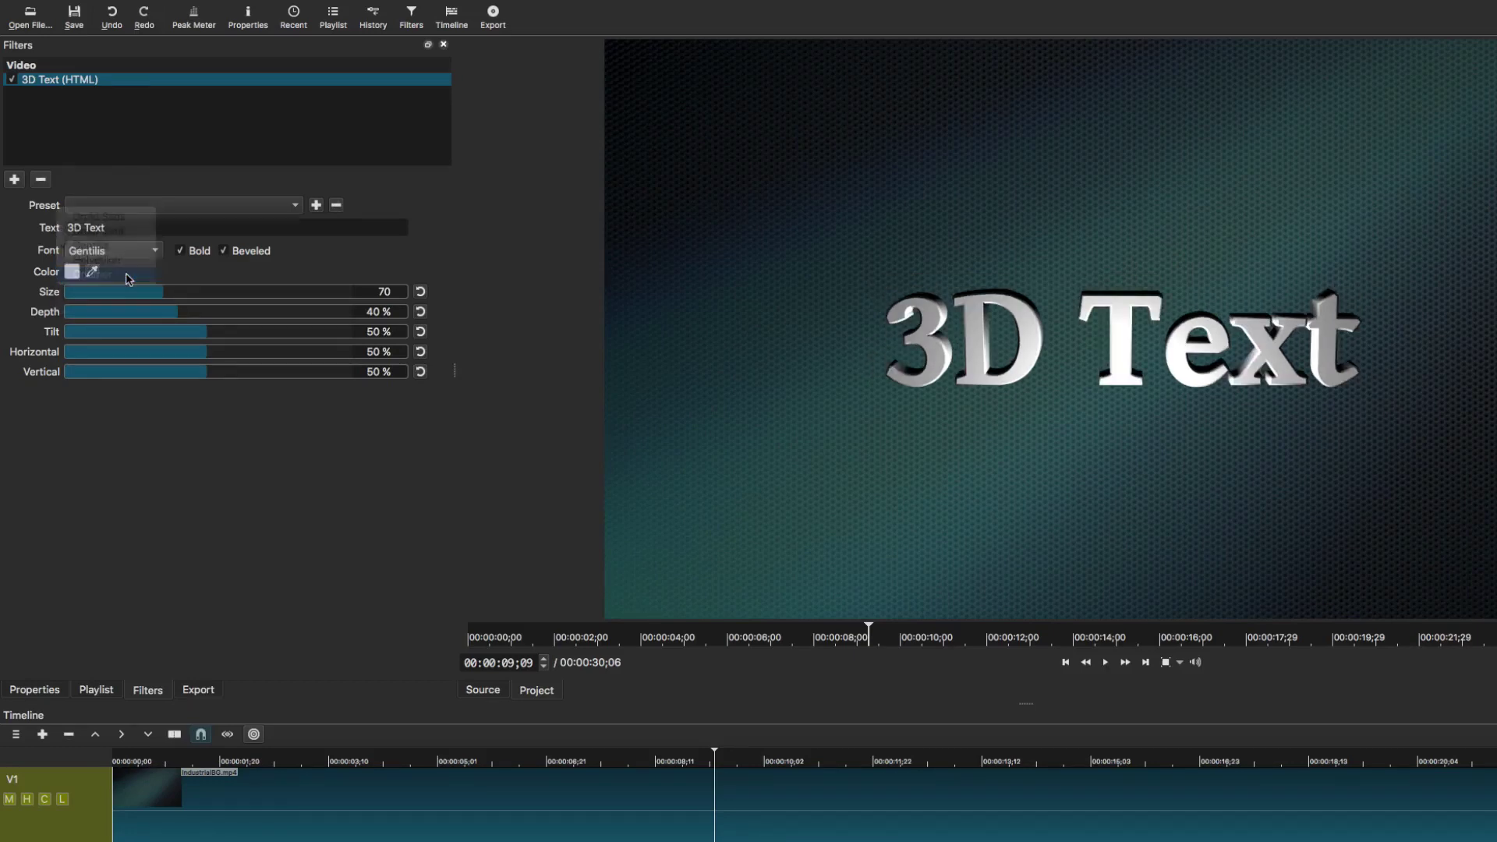
Toggle Bold and Beveled off and back on, then bring up the text colour chooser.
left_click(181, 251)
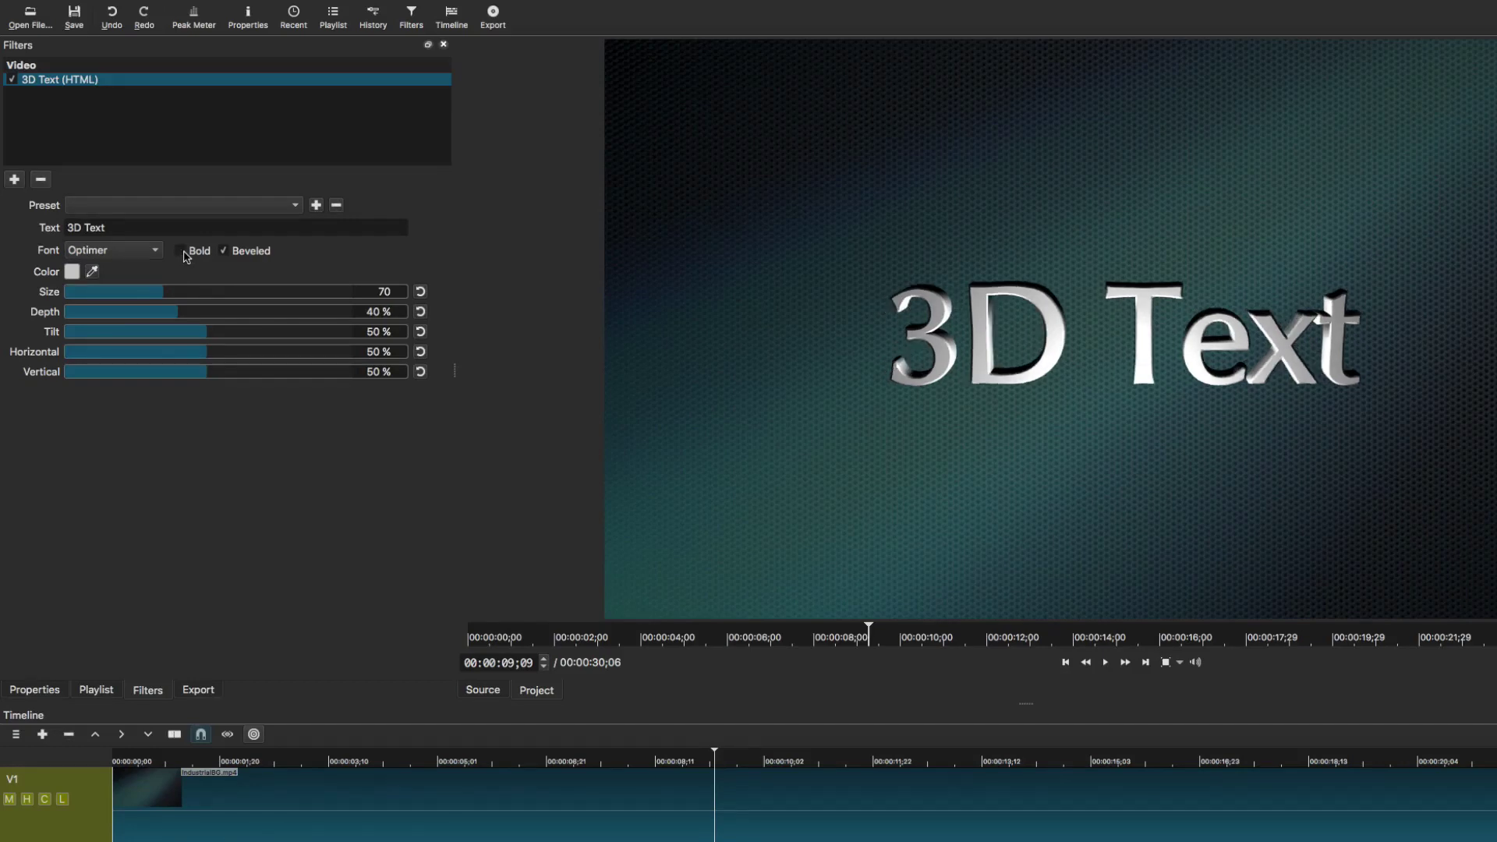
left_click(185, 253)
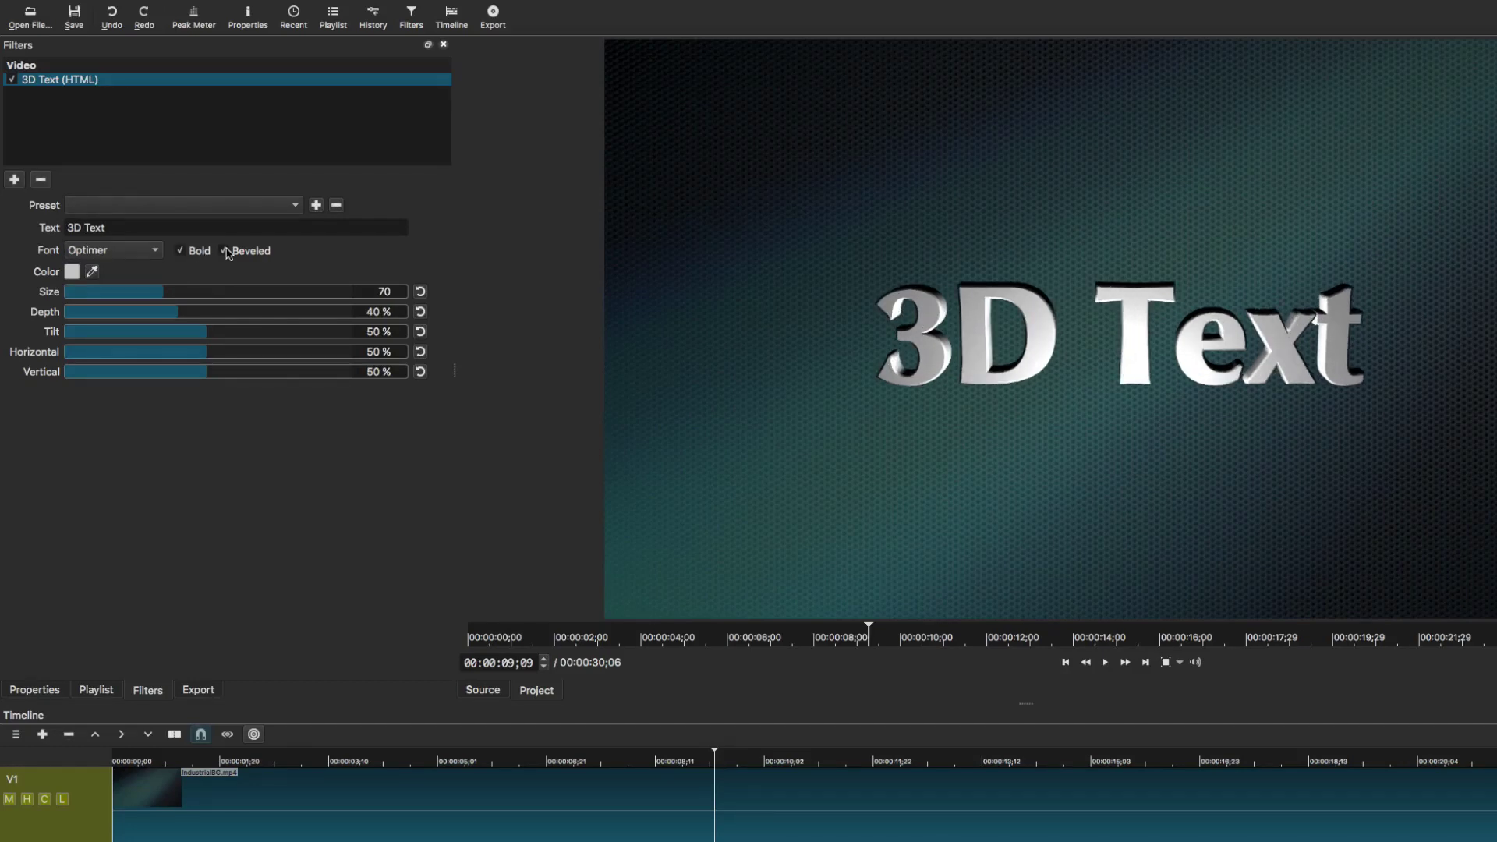
left_click(226, 251)
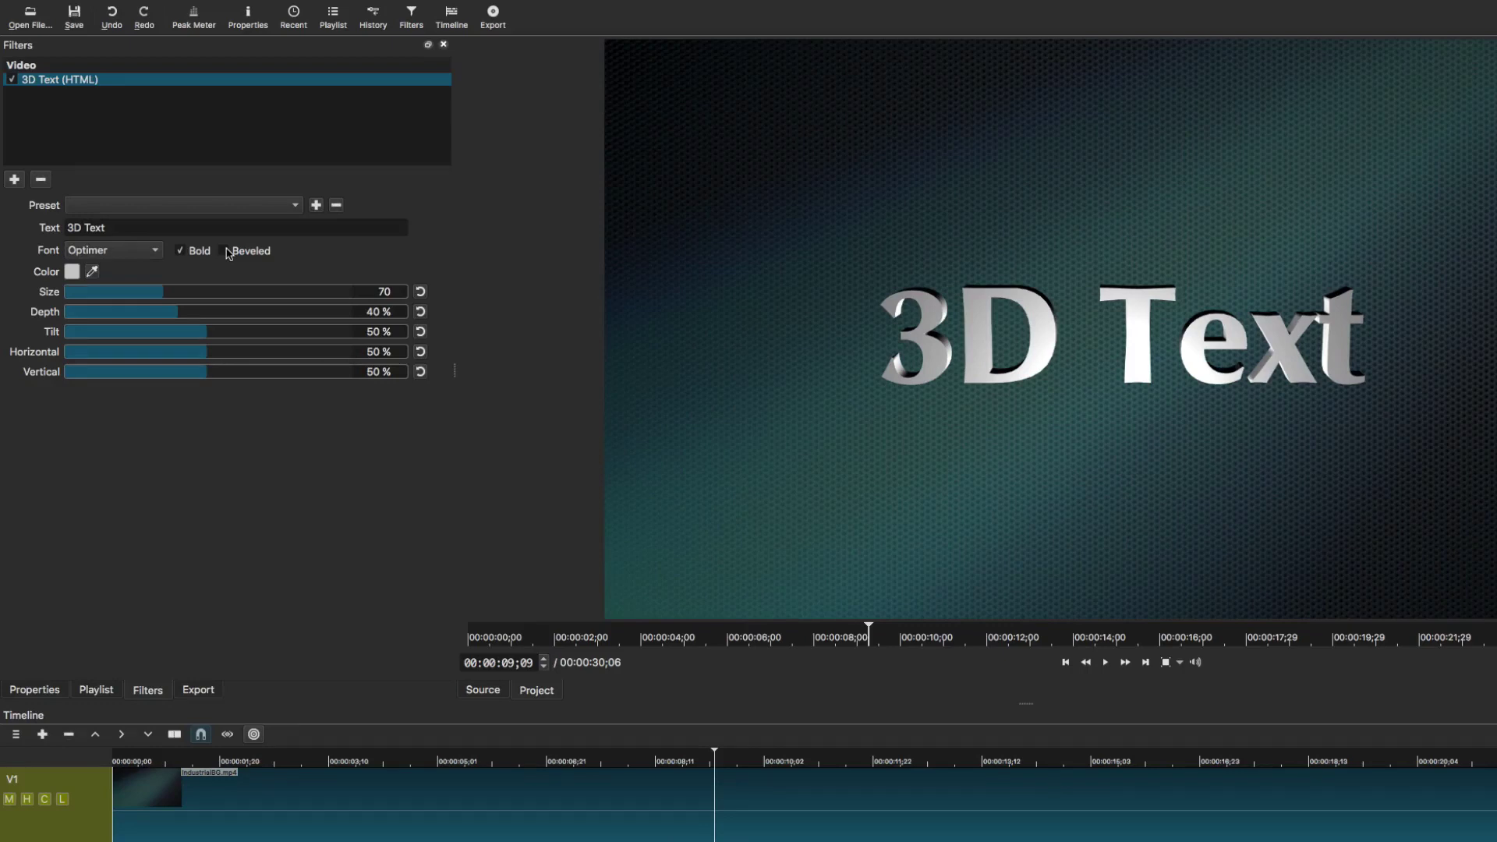
left_click(227, 251)
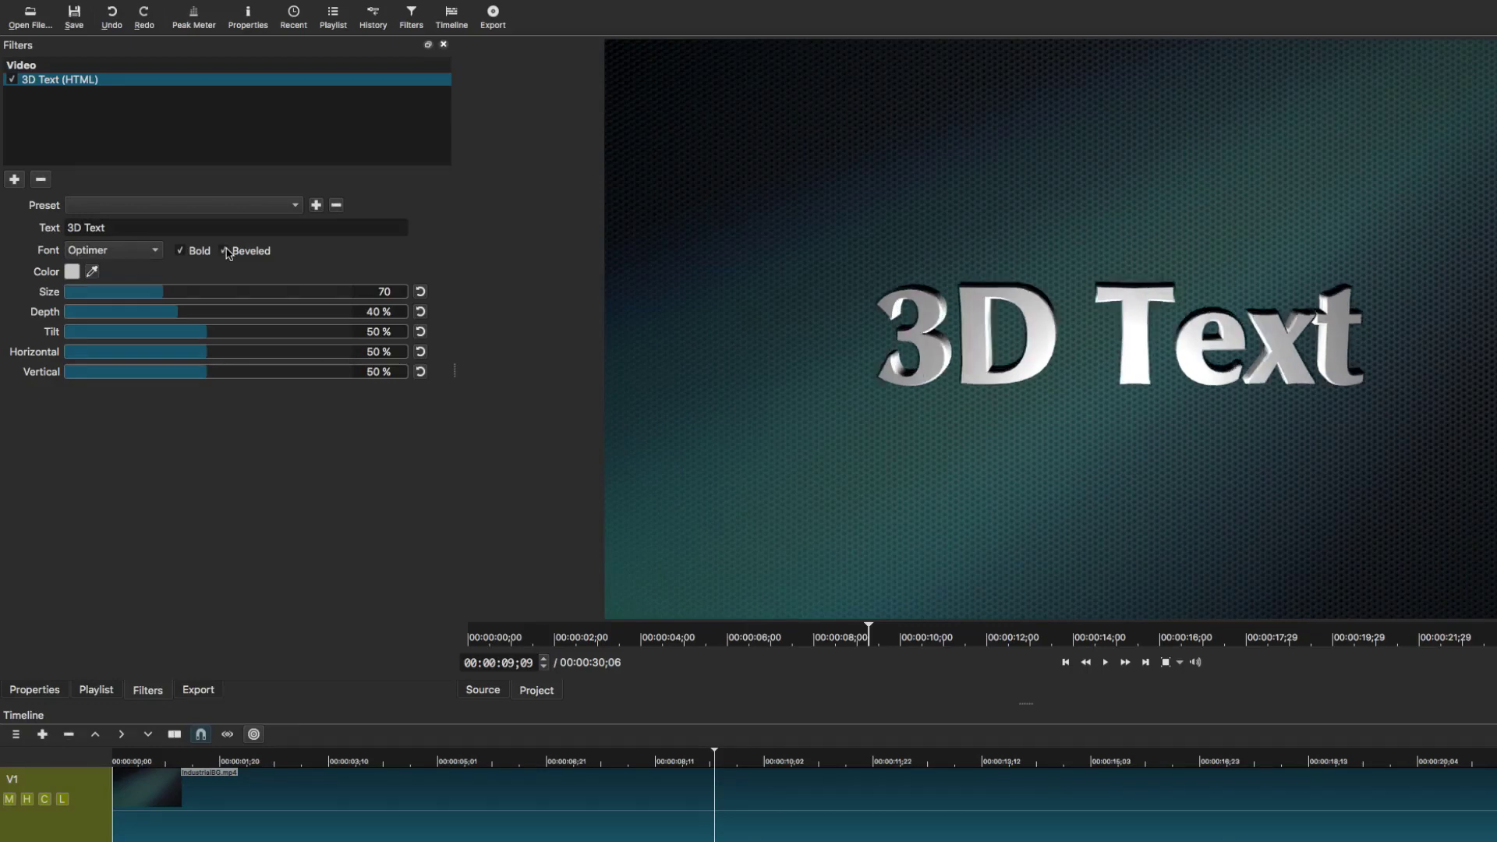
left_click(73, 272)
Make the 3D text red, shrink its size from 70 to 40, and shift it sideways.
left_click_drag(507, 502, 530, 508)
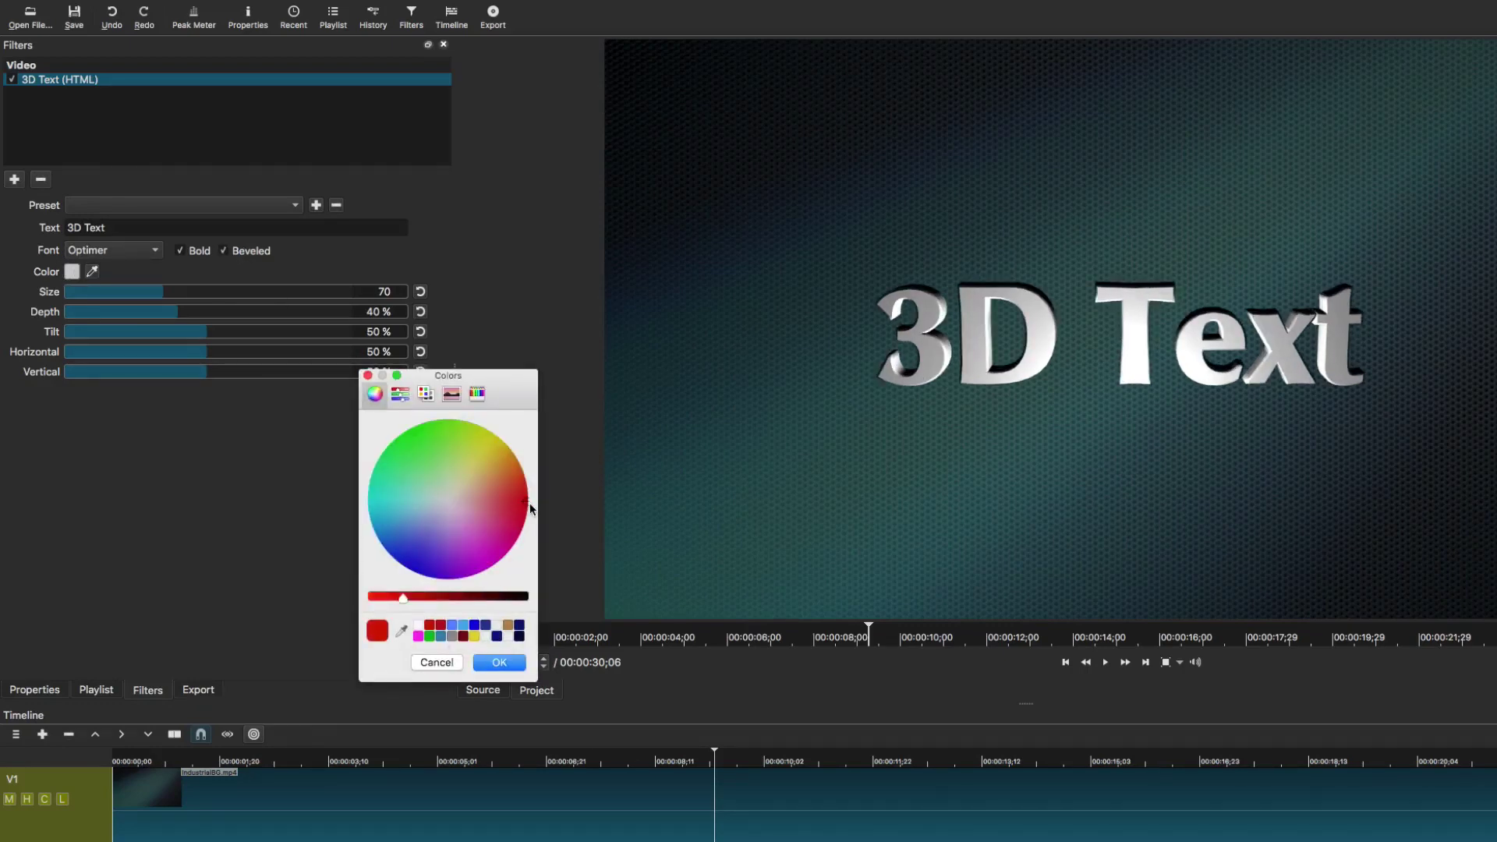
left_click(496, 664)
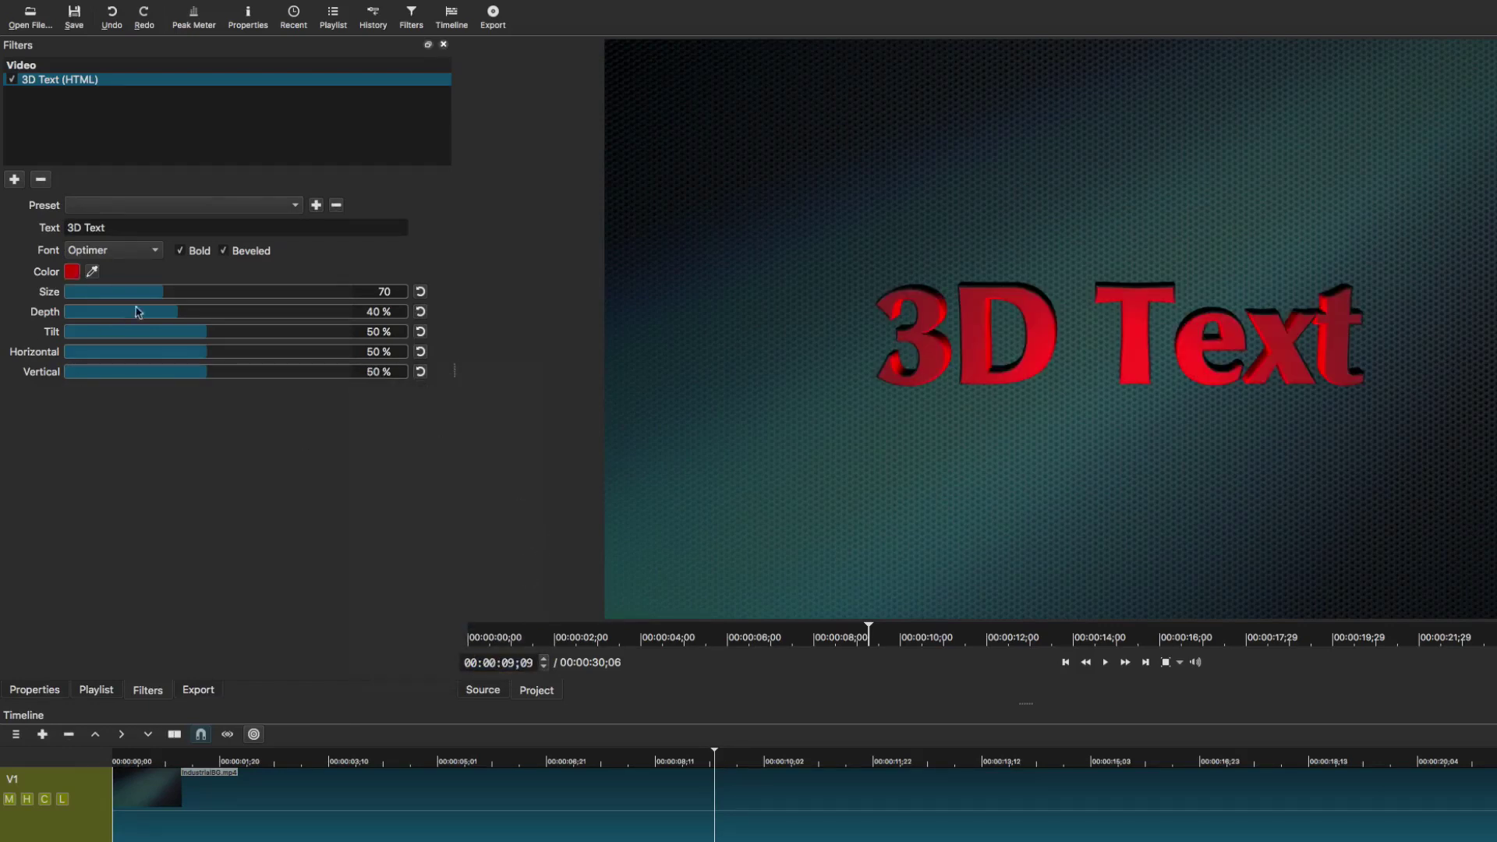
left_click_drag(154, 294, 181, 333)
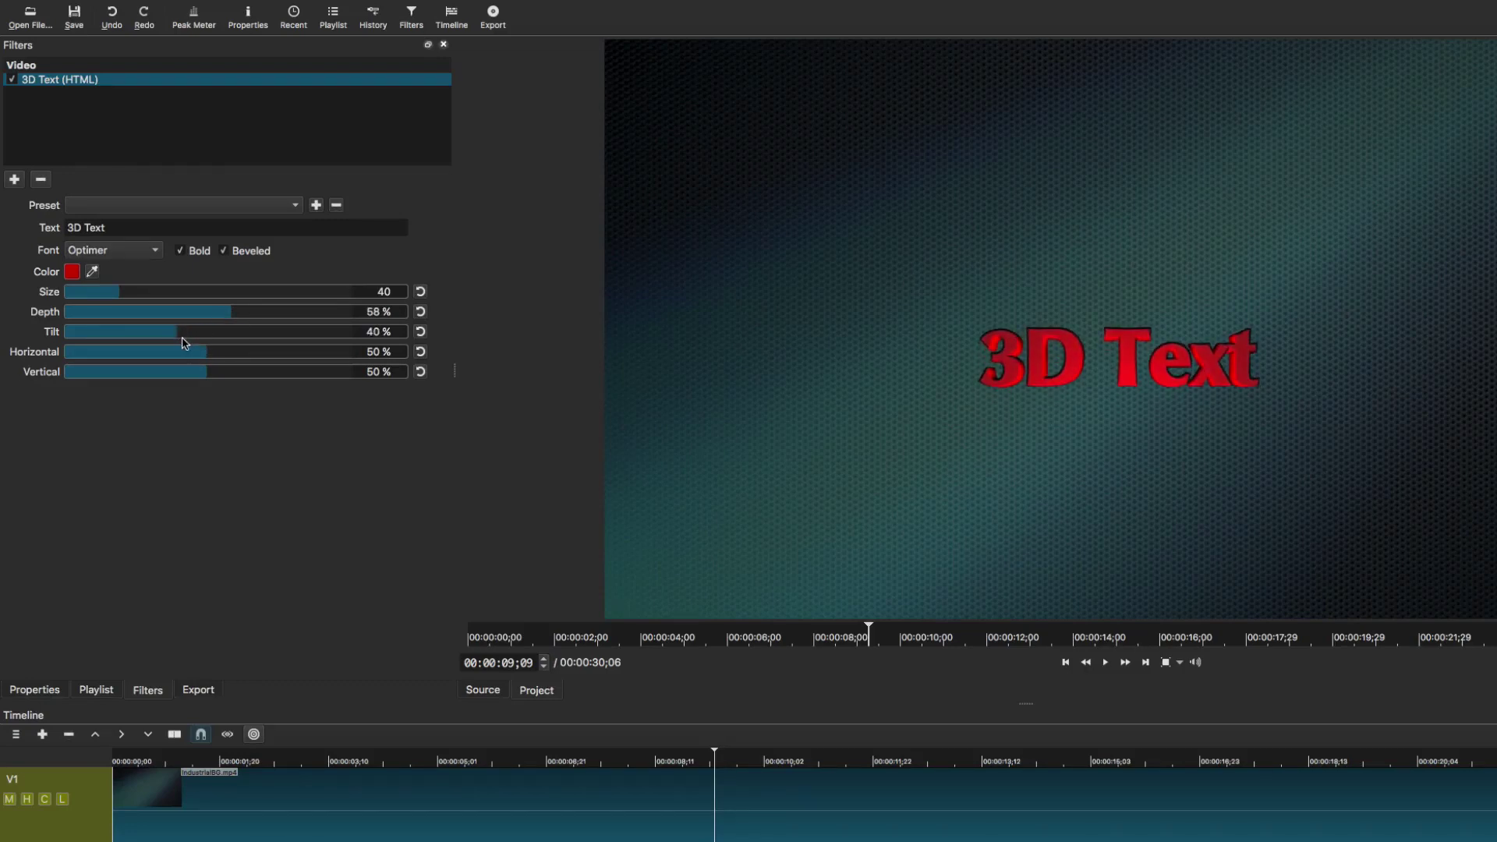
left_click_drag(205, 355, 279, 370)
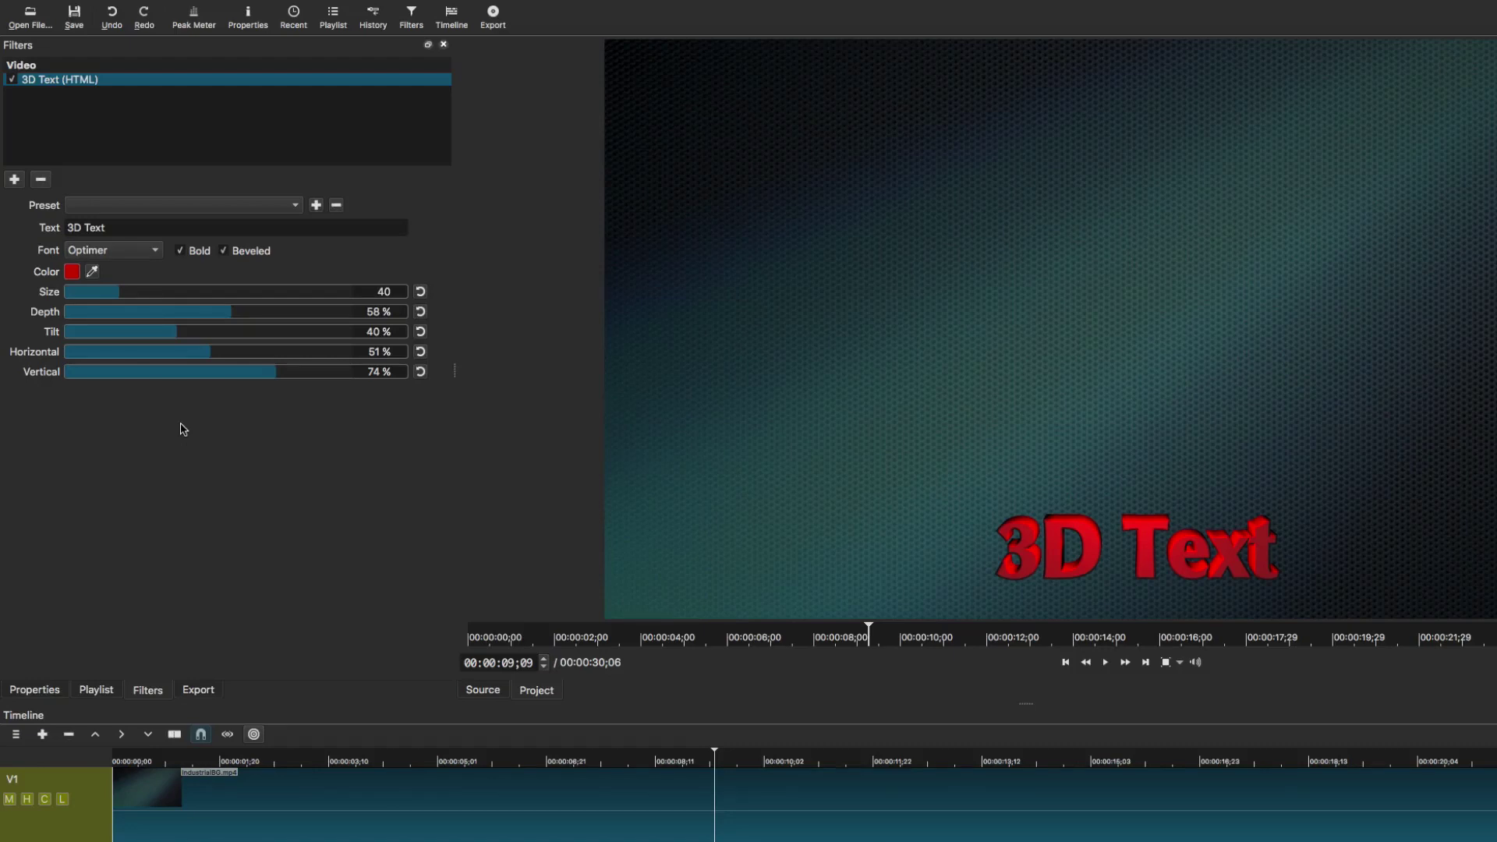
Save the red 3D text settings as preset '3D', then remove the 3D Text filter.
left_click(318, 208)
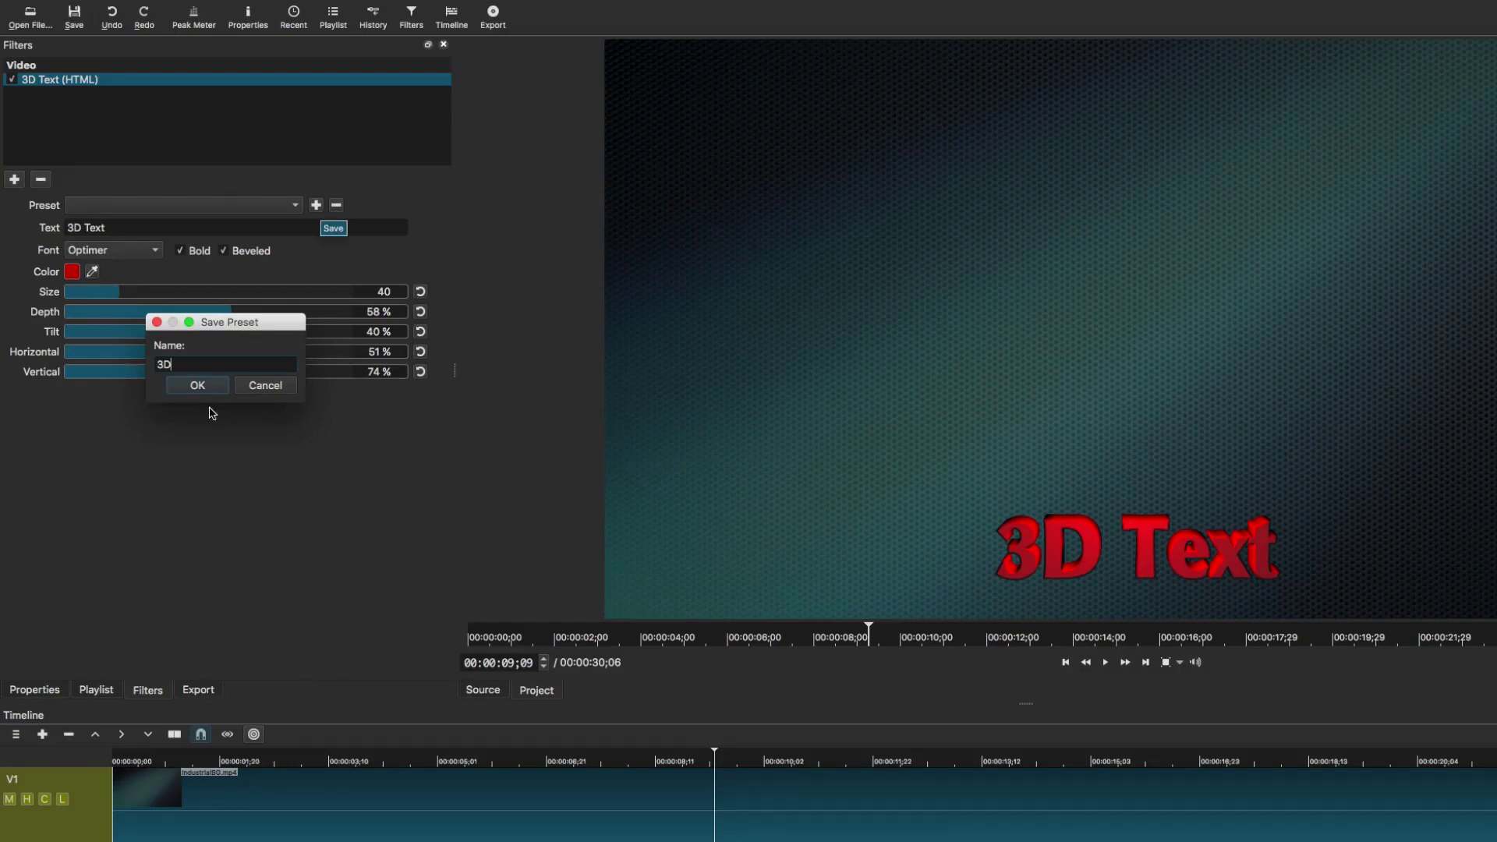
left_click(198, 385)
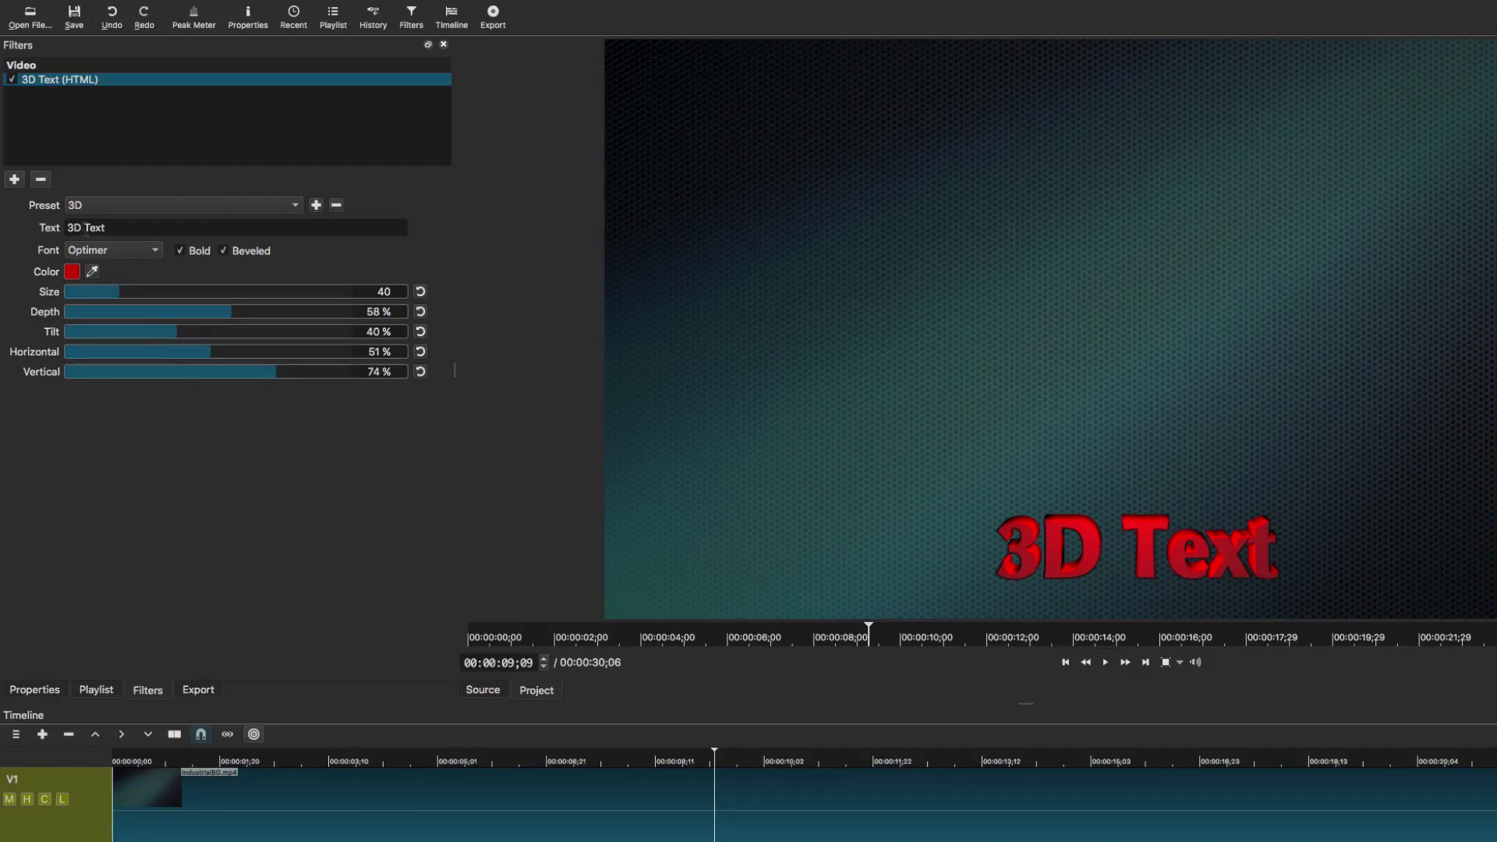
left_click(41, 180)
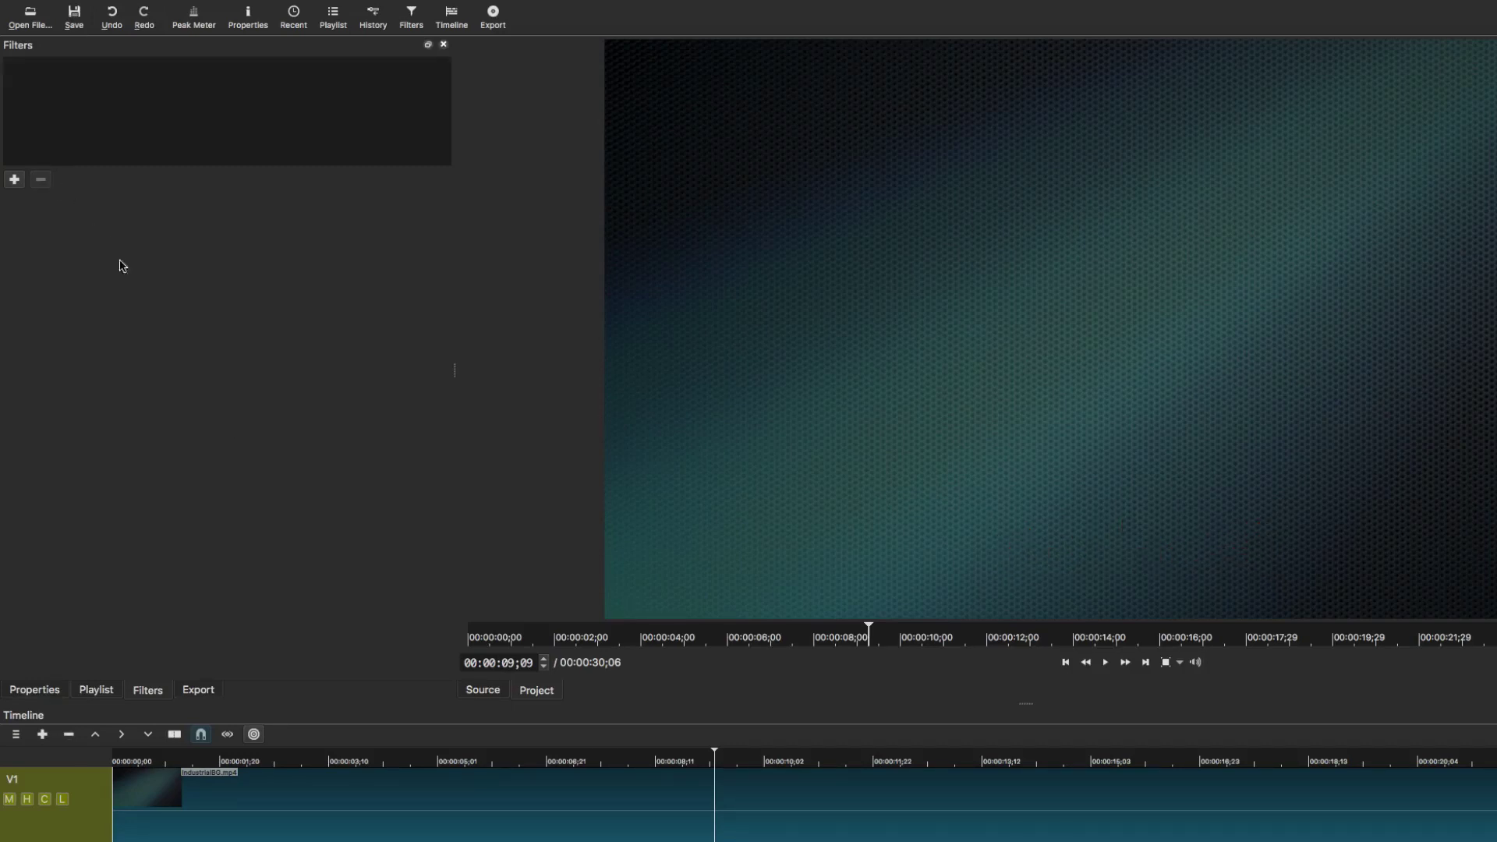
Add a Text filter, replace #timecode# with 'Plain Text', and resize the box into the lower right.
left_click(14, 180)
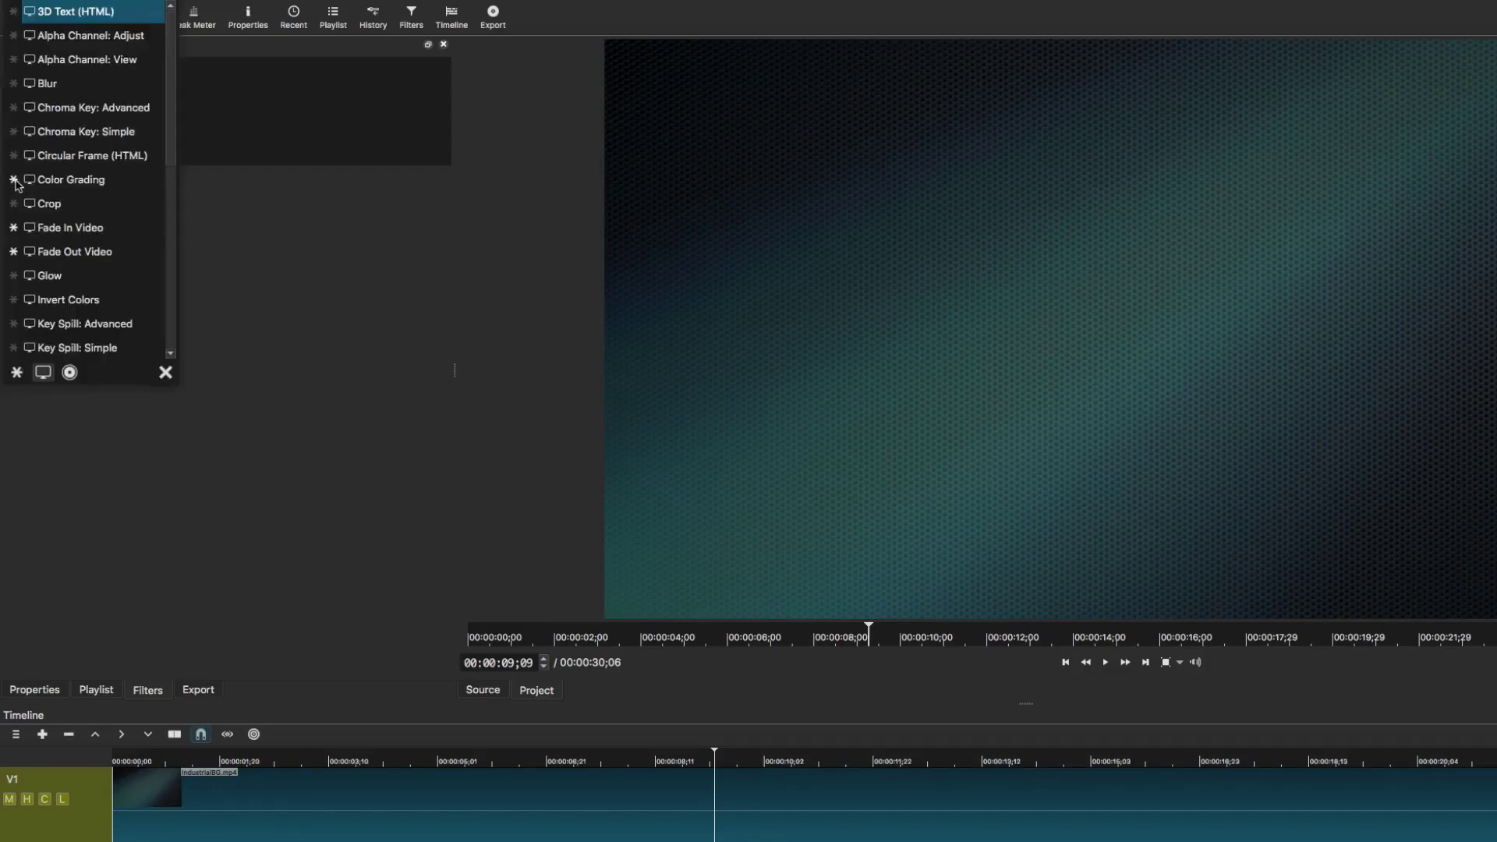
left_click_drag(175, 165, 179, 373)
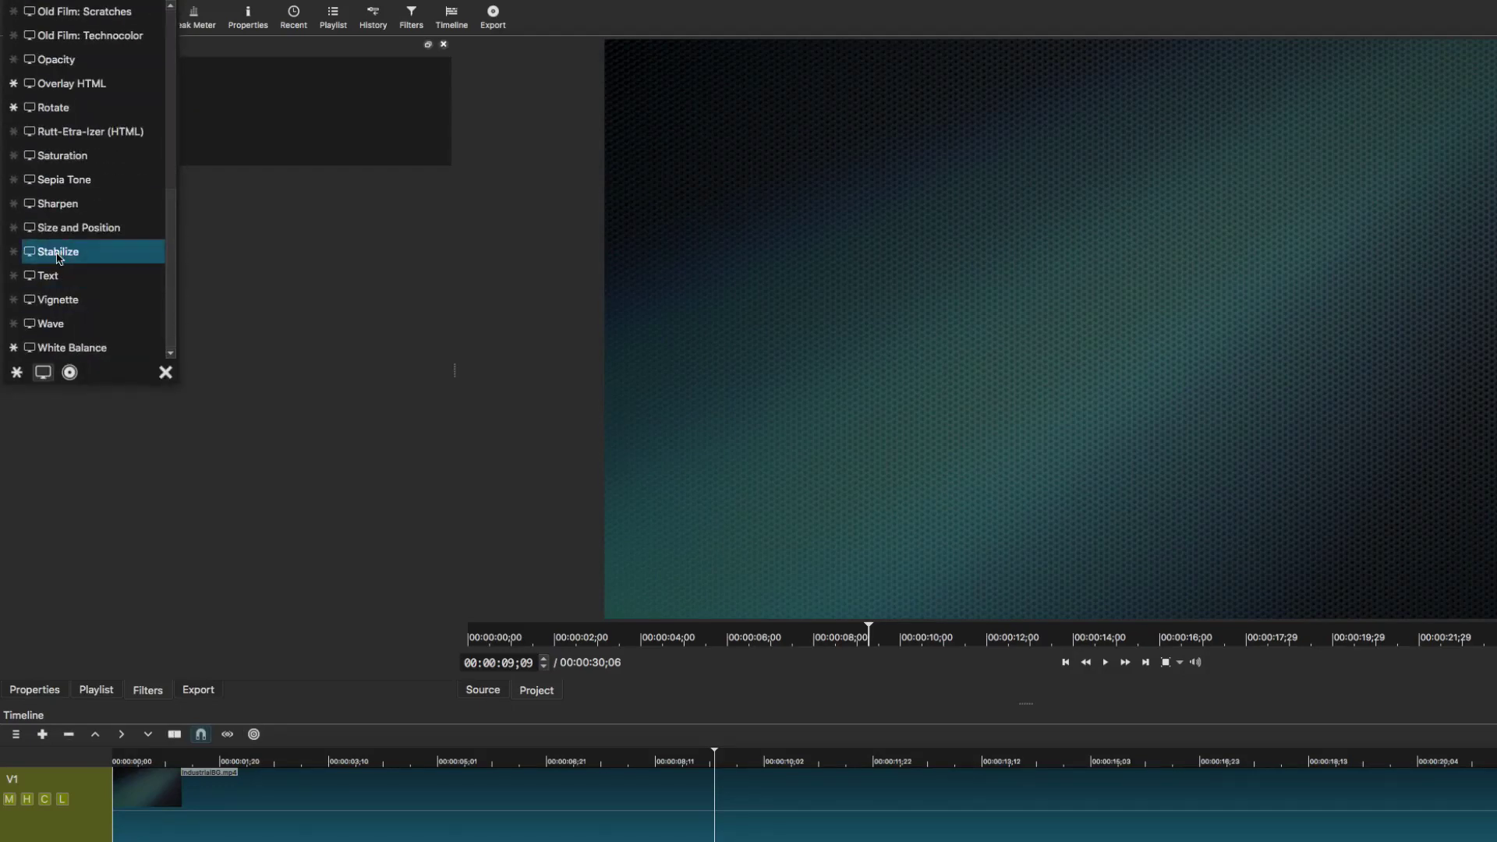
left_click(59, 277)
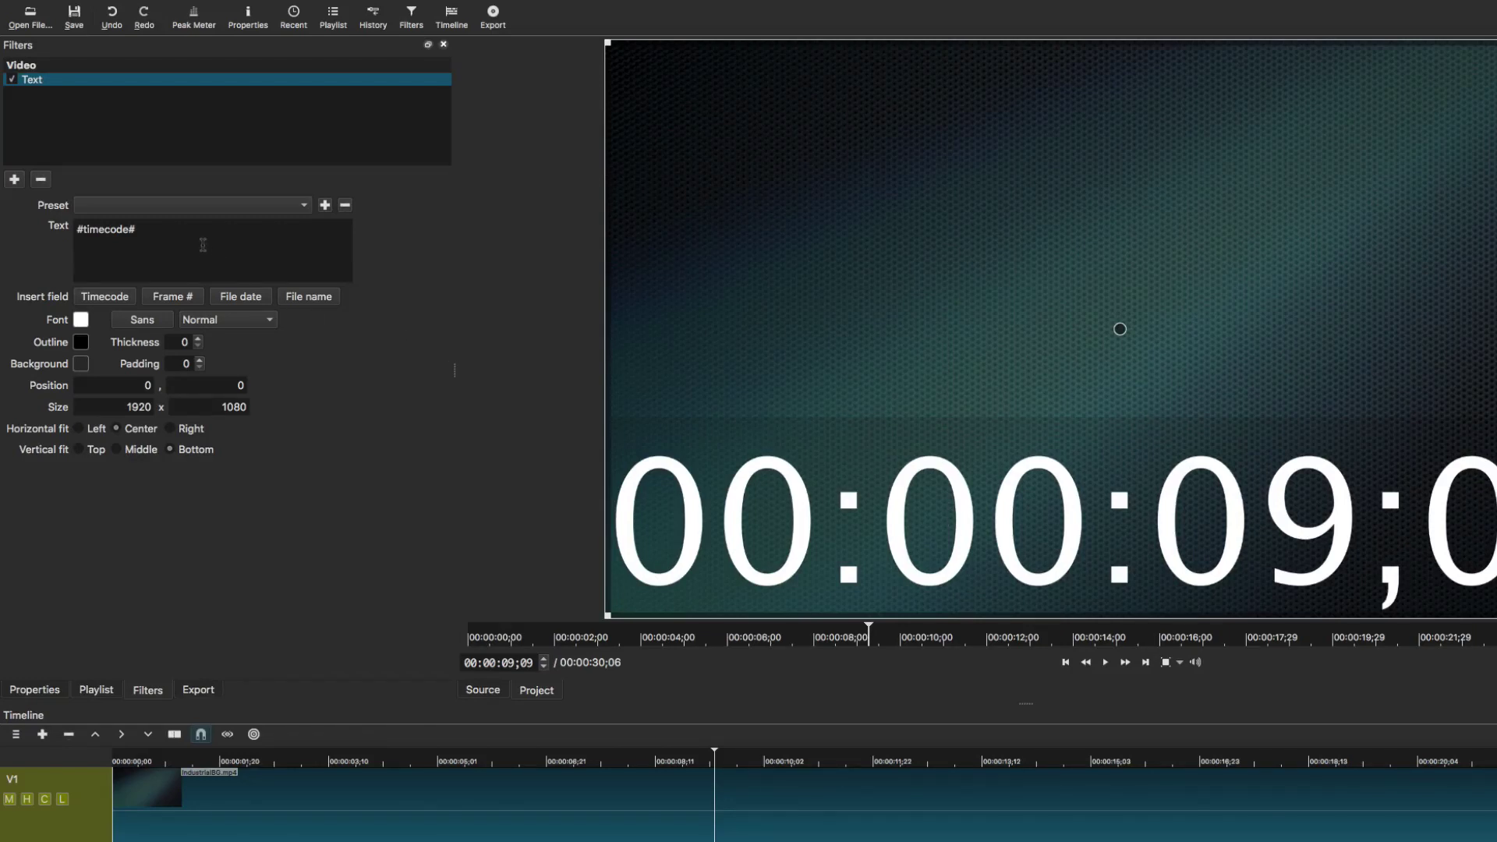
left_click_drag(173, 228, 3, 156)
type("Plain ")
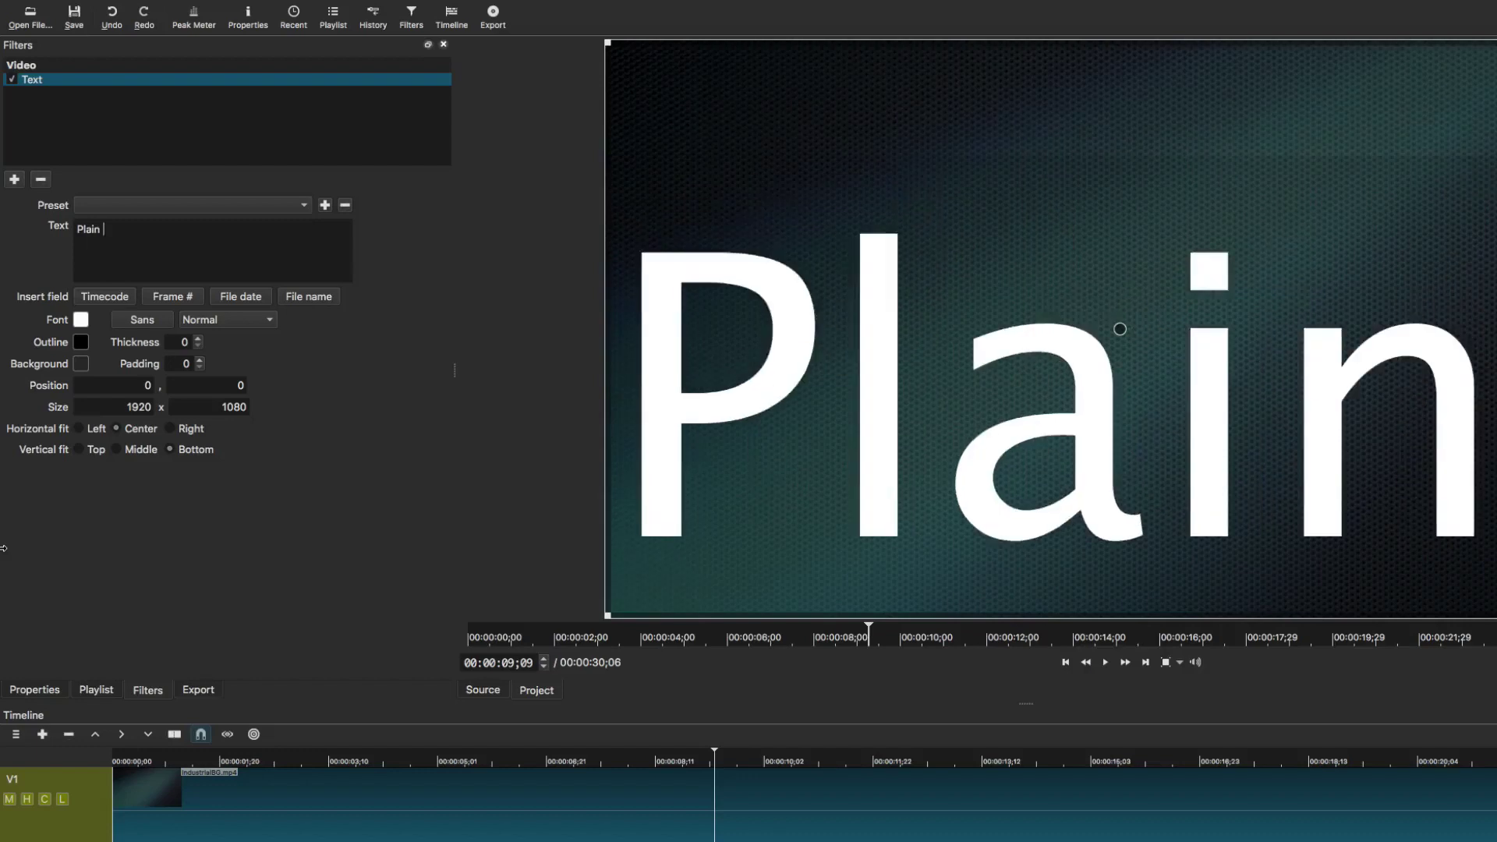
type("Text")
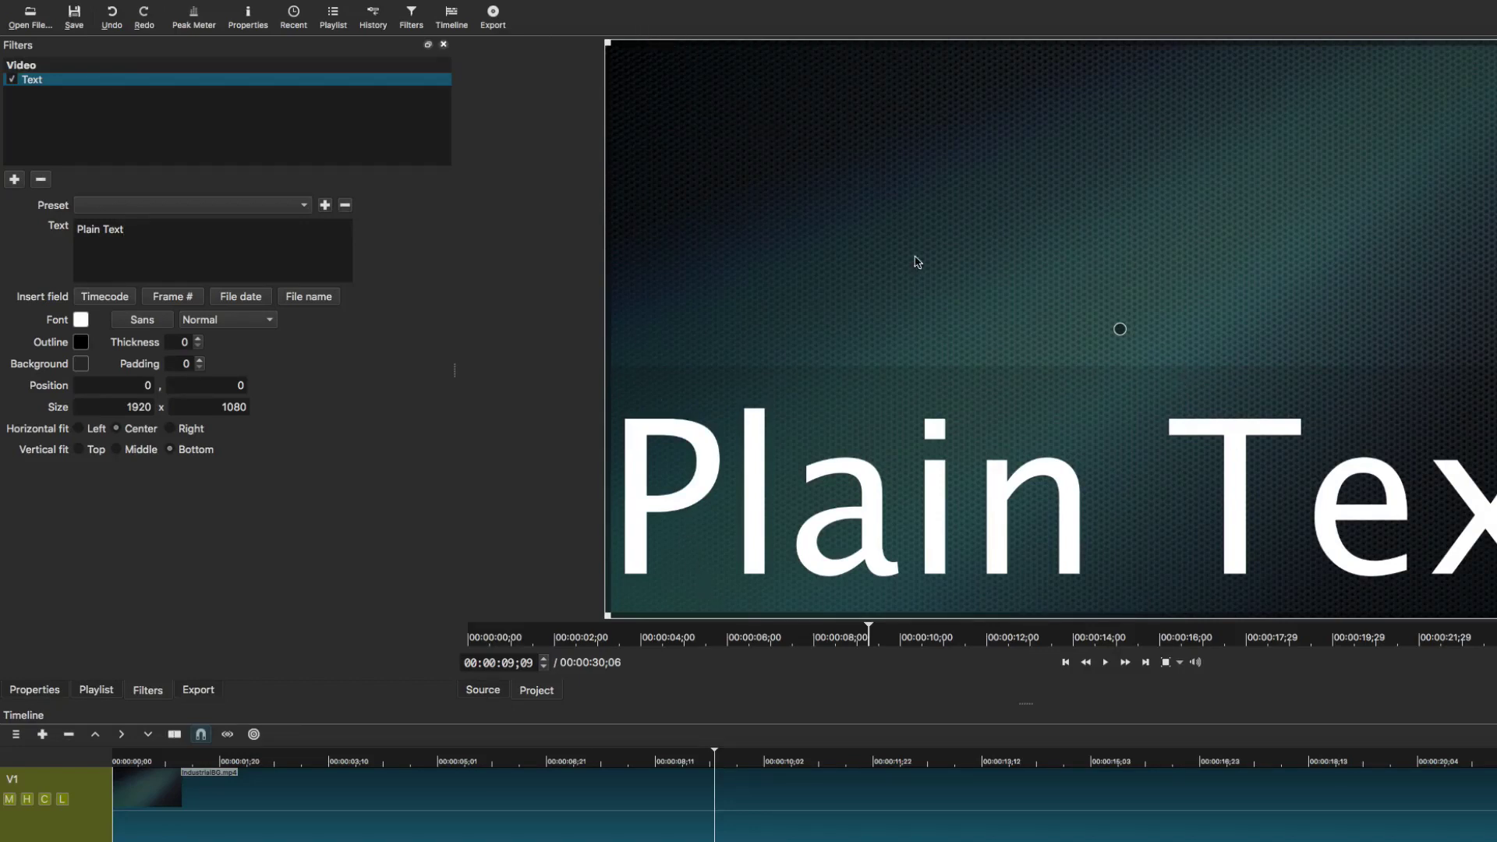
left_click_drag(609, 45, 1256, 452)
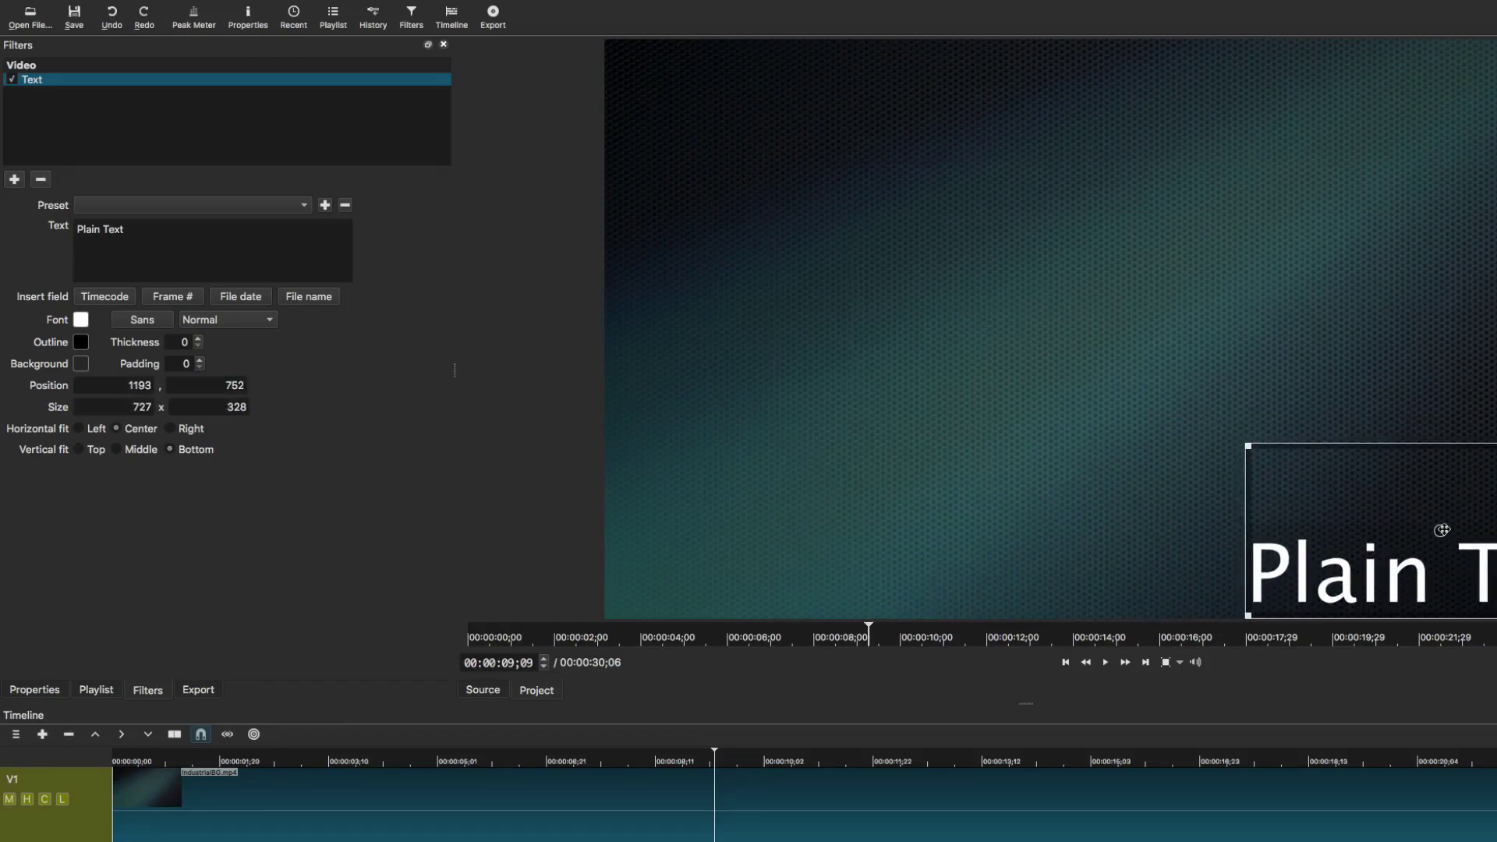
left_click_drag(1404, 518, 1115, 491)
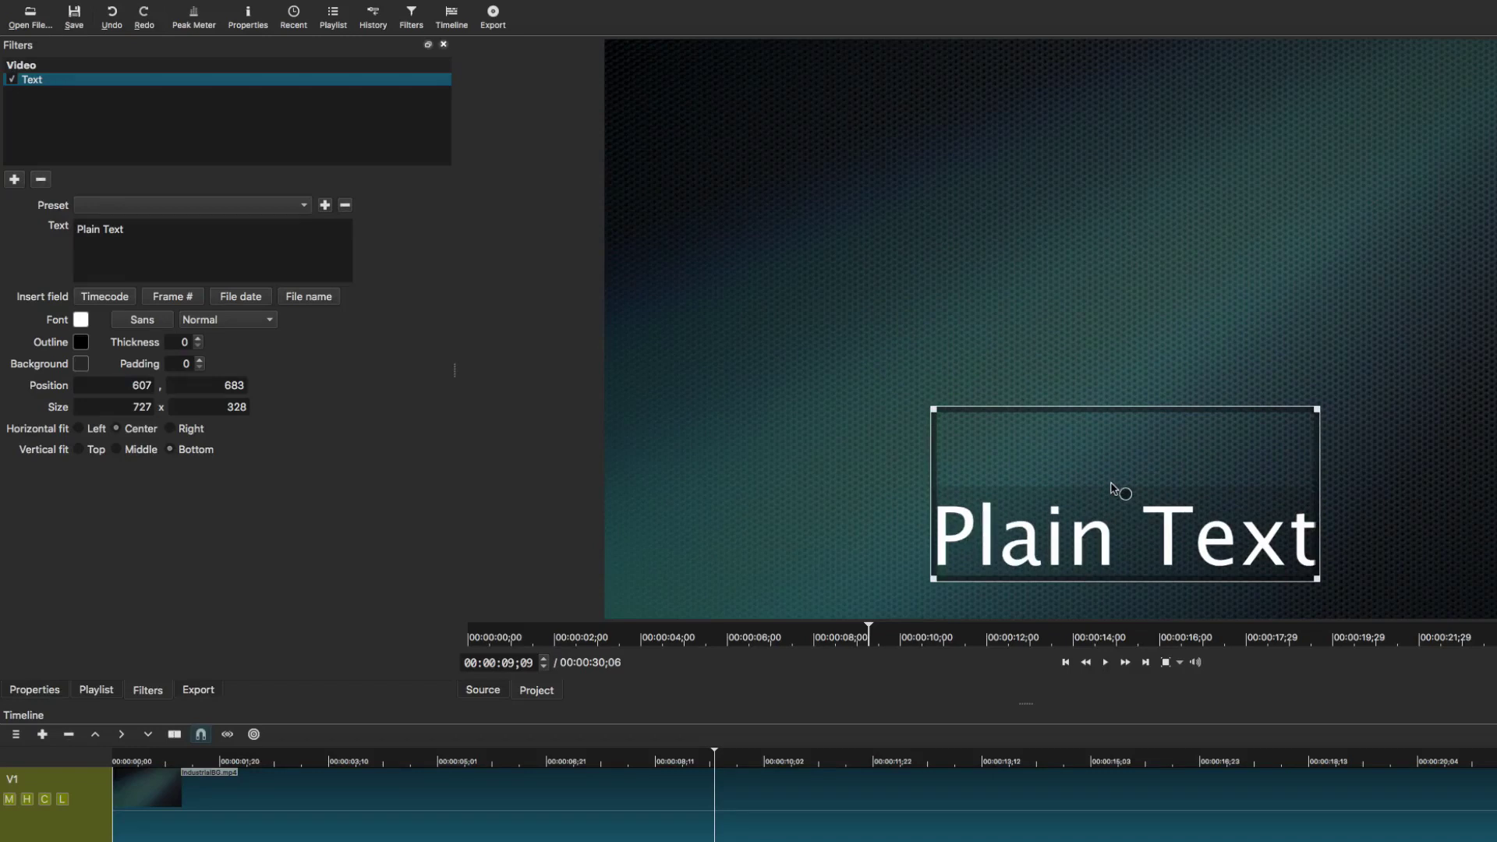
Set the overlay text font to Lucida Blackletter with Normal weight.
triple_click(158, 235)
left_click(142, 321)
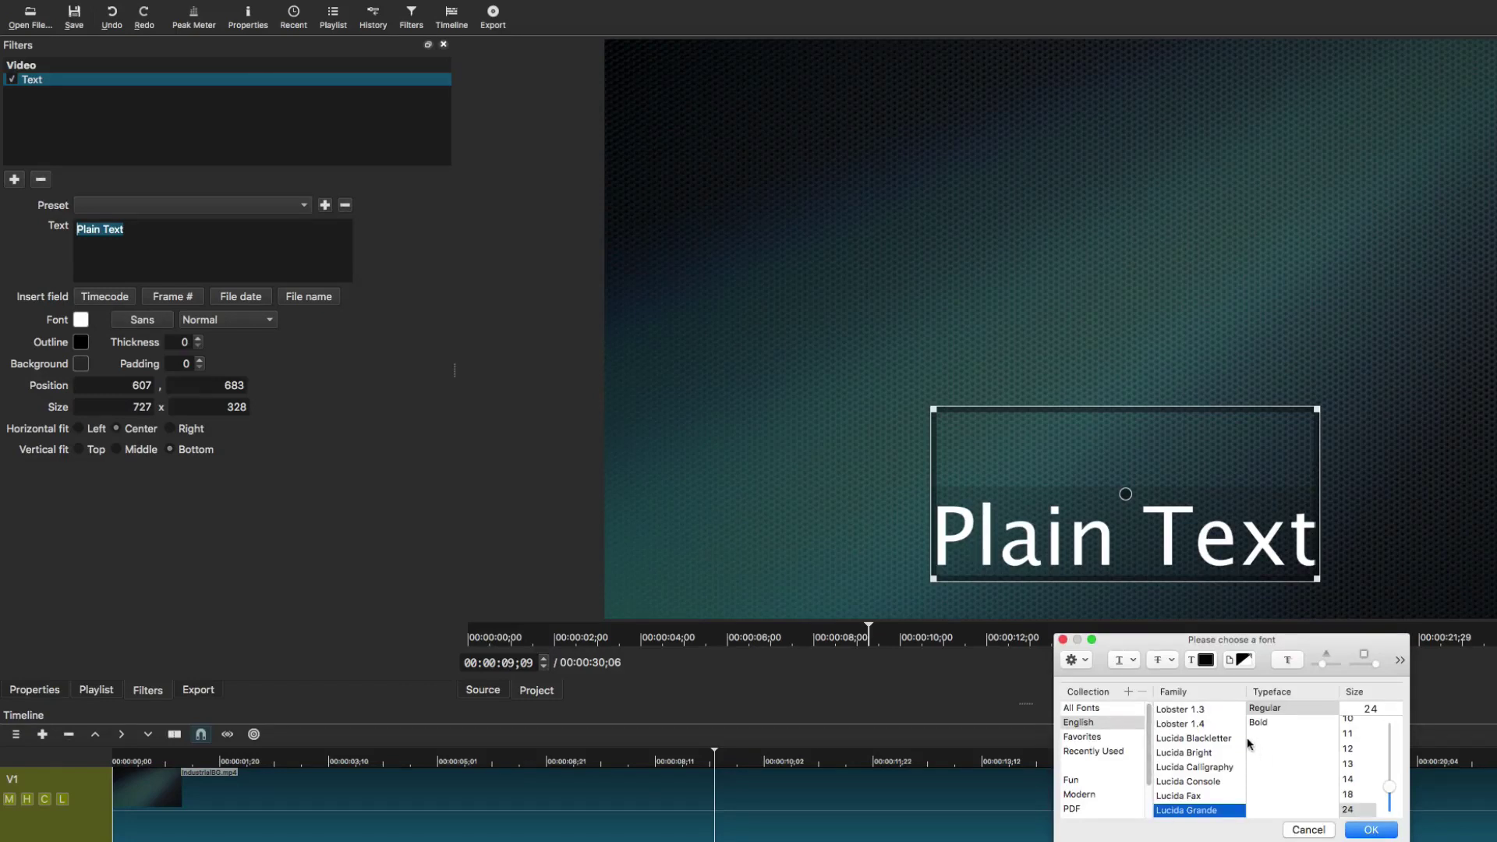
left_click(1193, 768)
left_click(1192, 739)
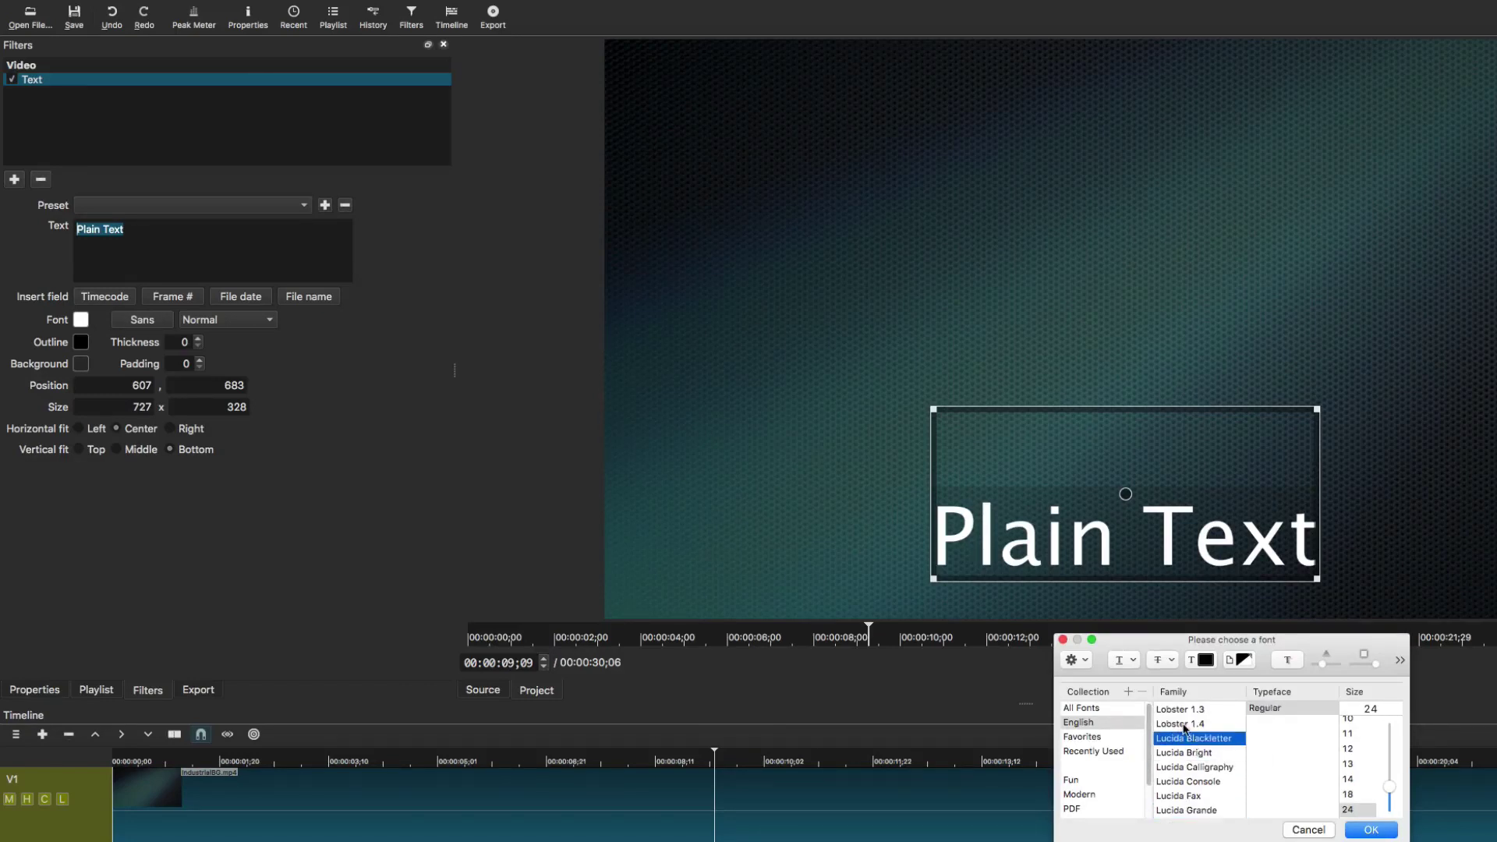
left_click(1371, 831)
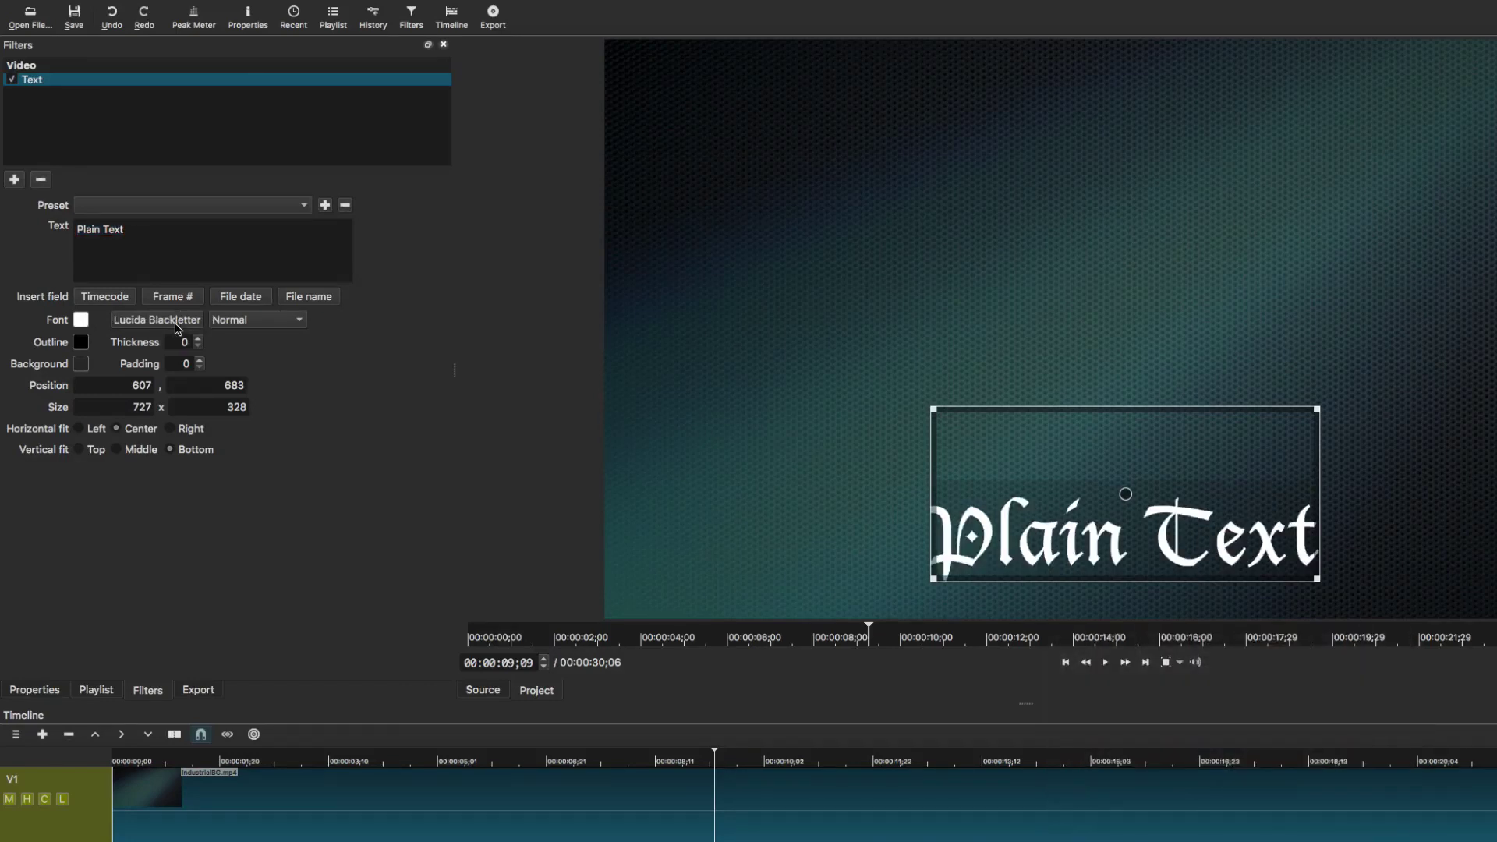
left_click(246, 318)
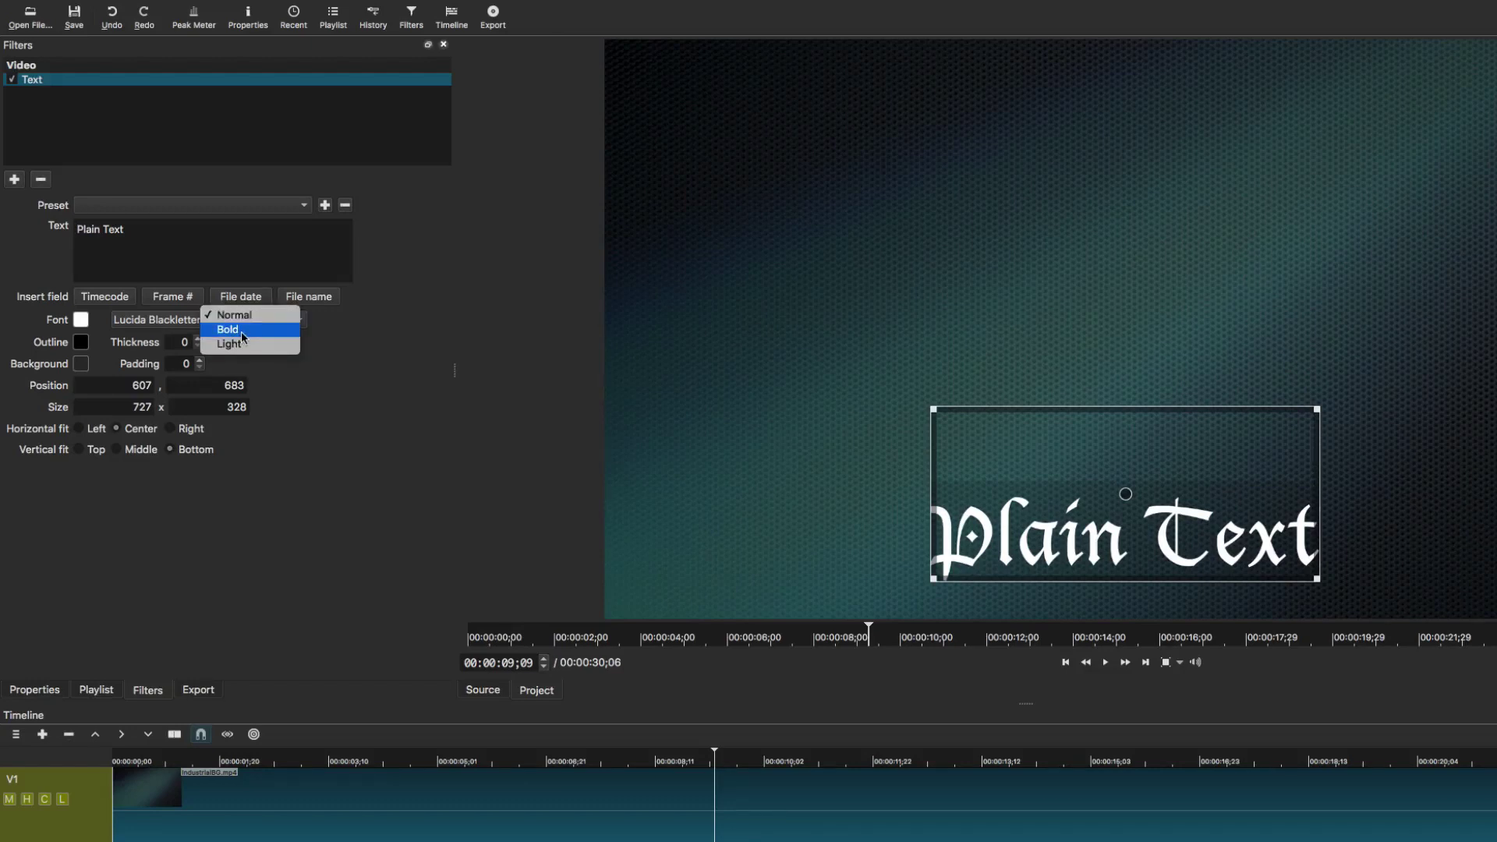
left_click(252, 319)
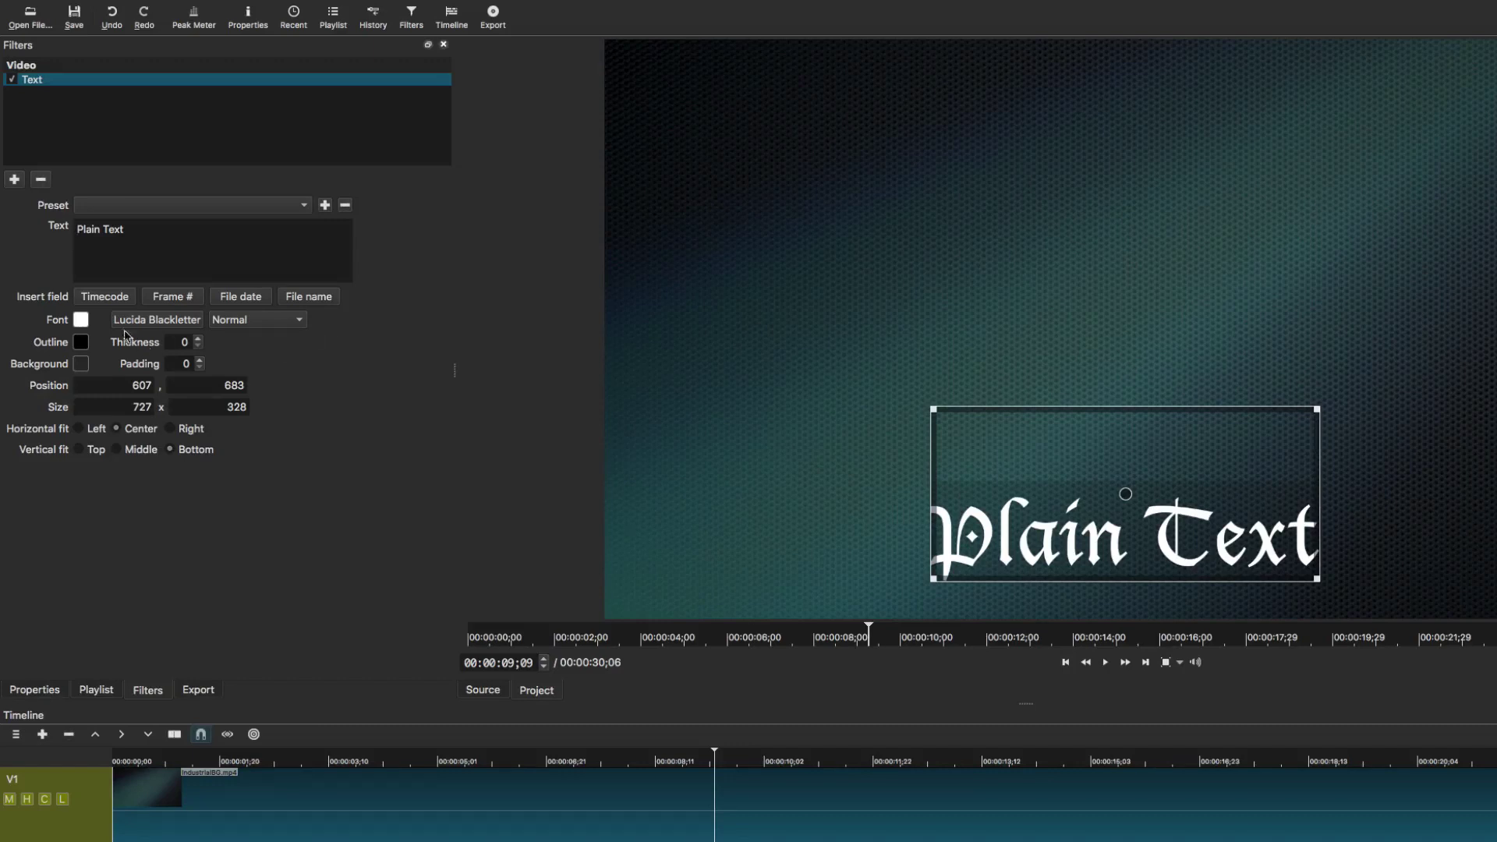
Try a dark blue text colour, then change it to a near-white.
left_click(81, 321)
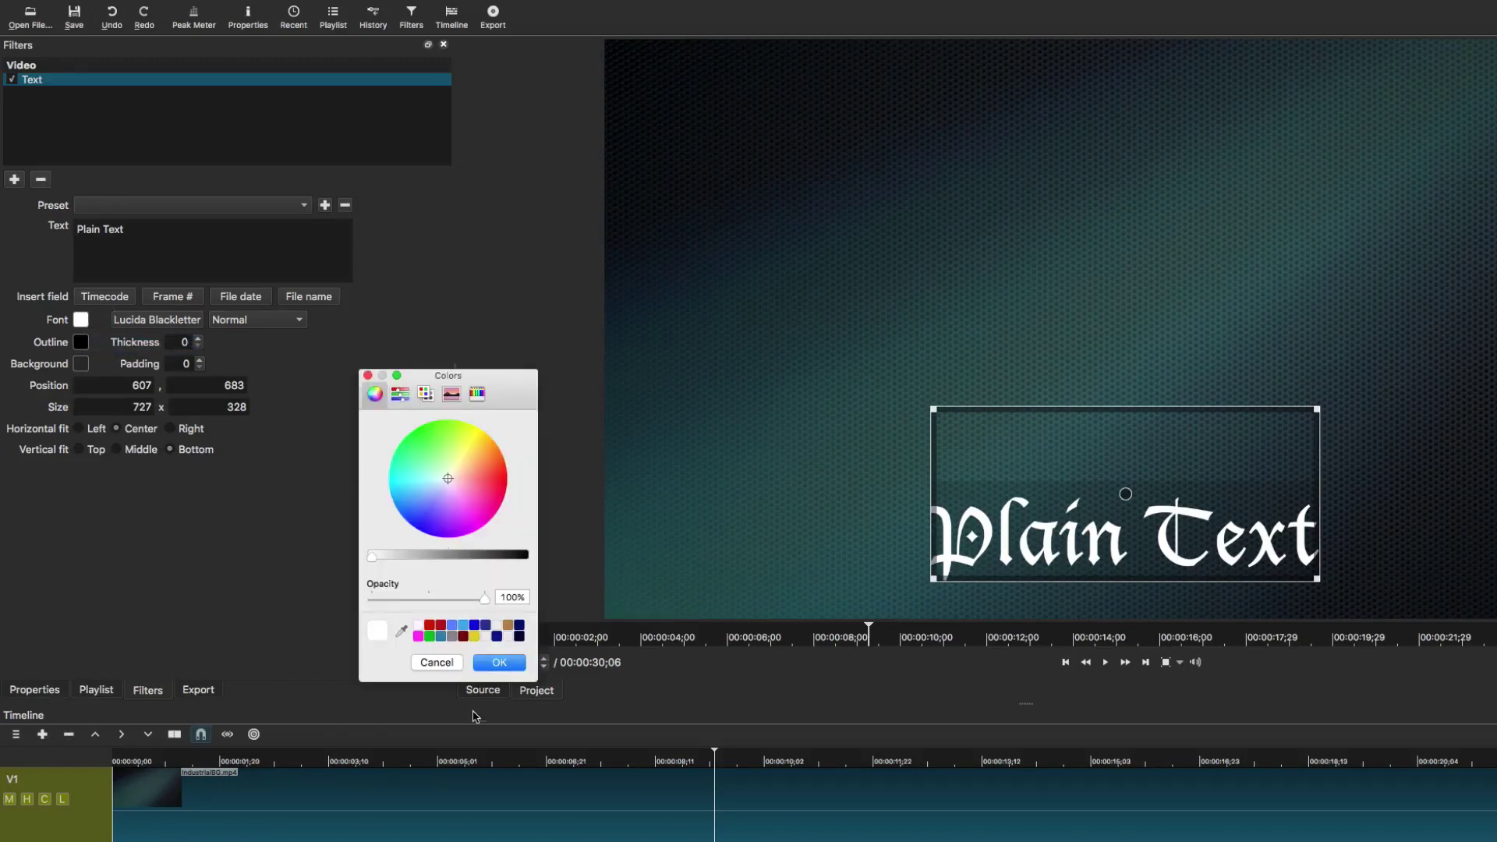
left_click(485, 625)
left_click(509, 663)
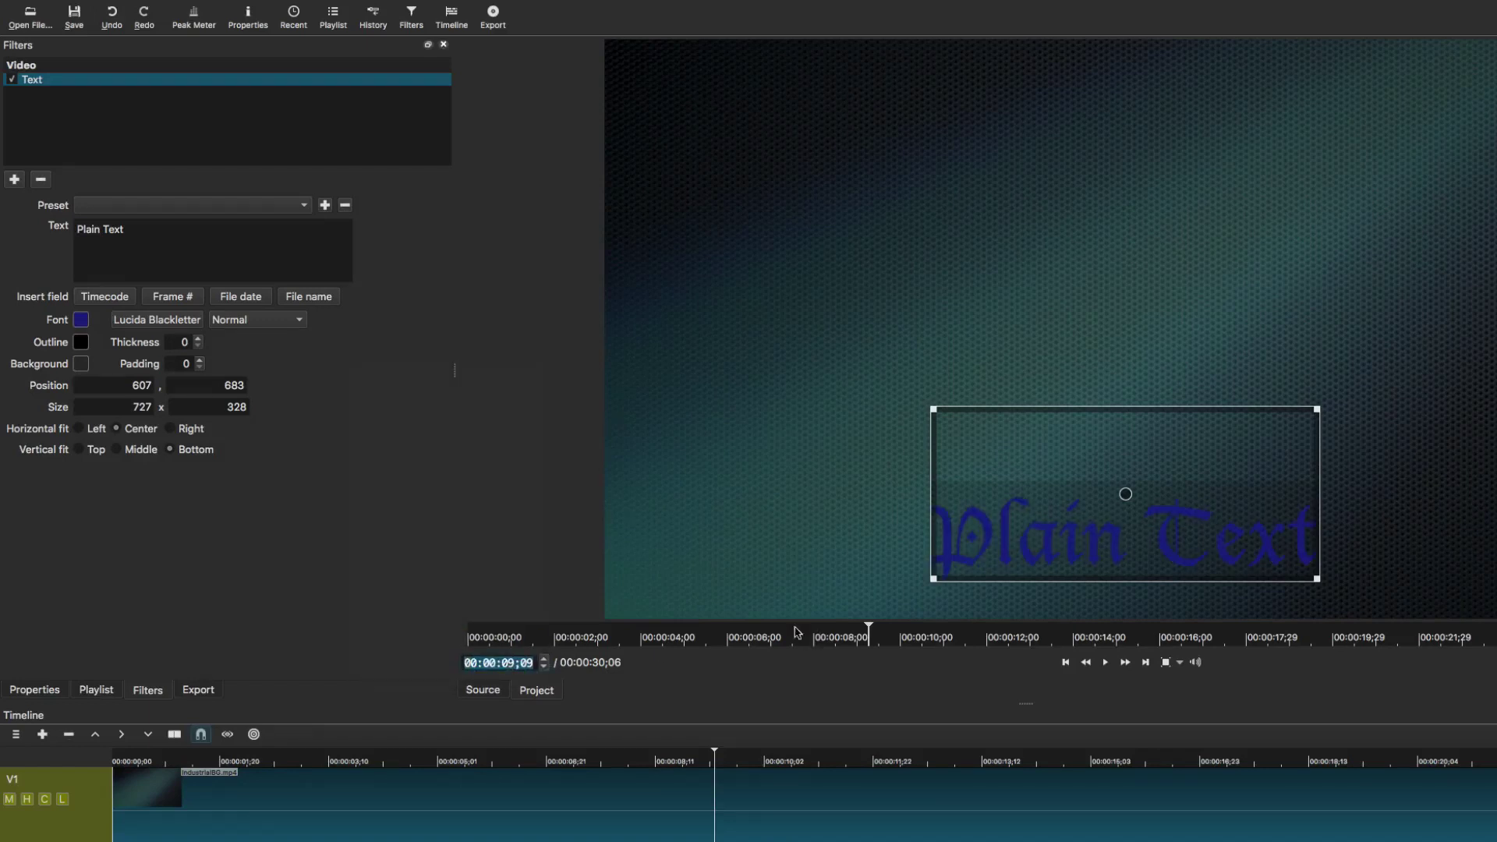
left_click(81, 321)
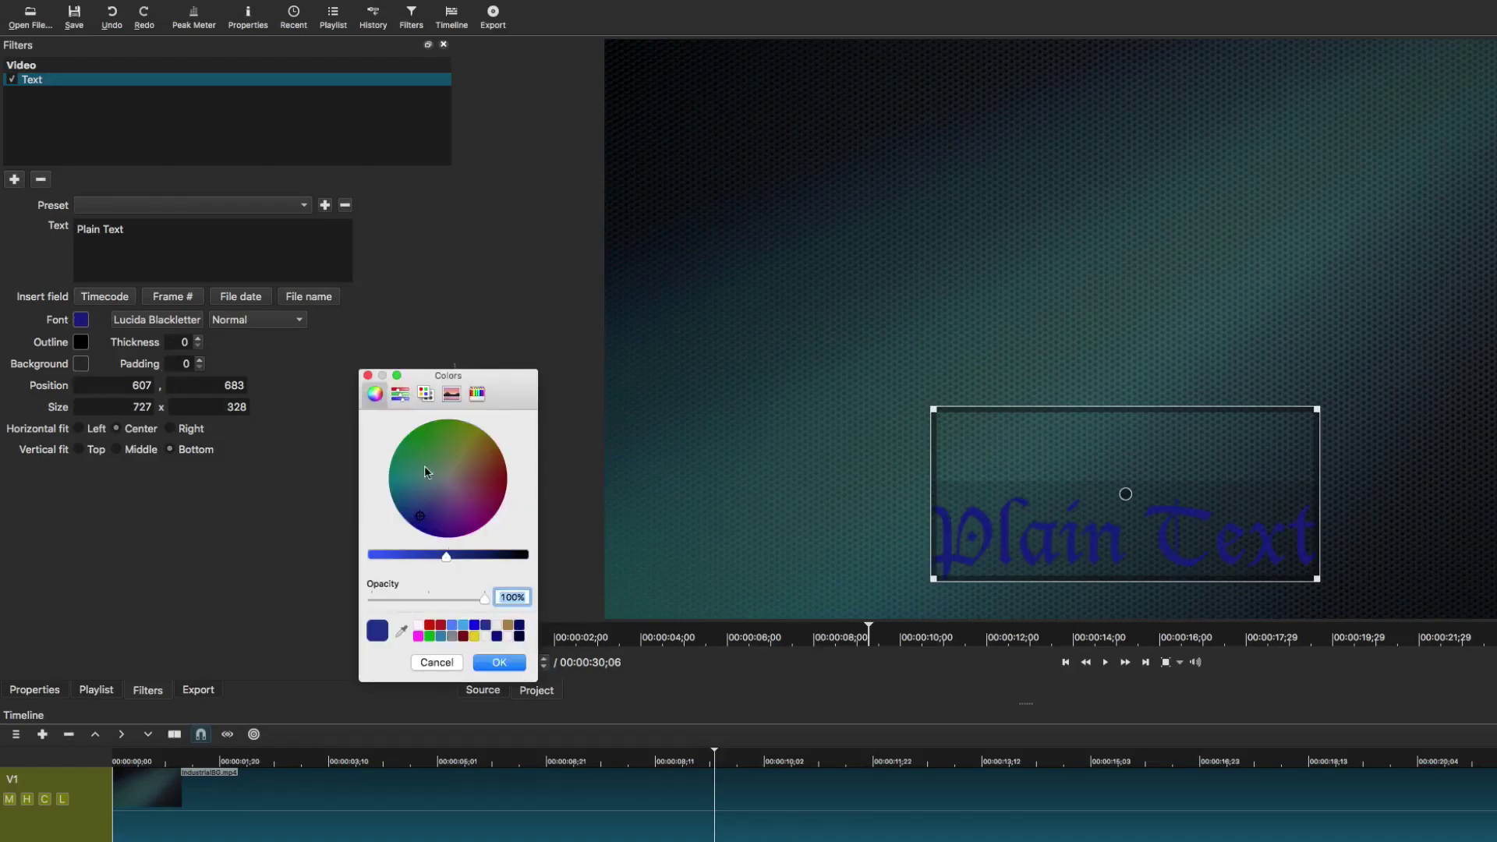
left_click(451, 479)
left_click(381, 555)
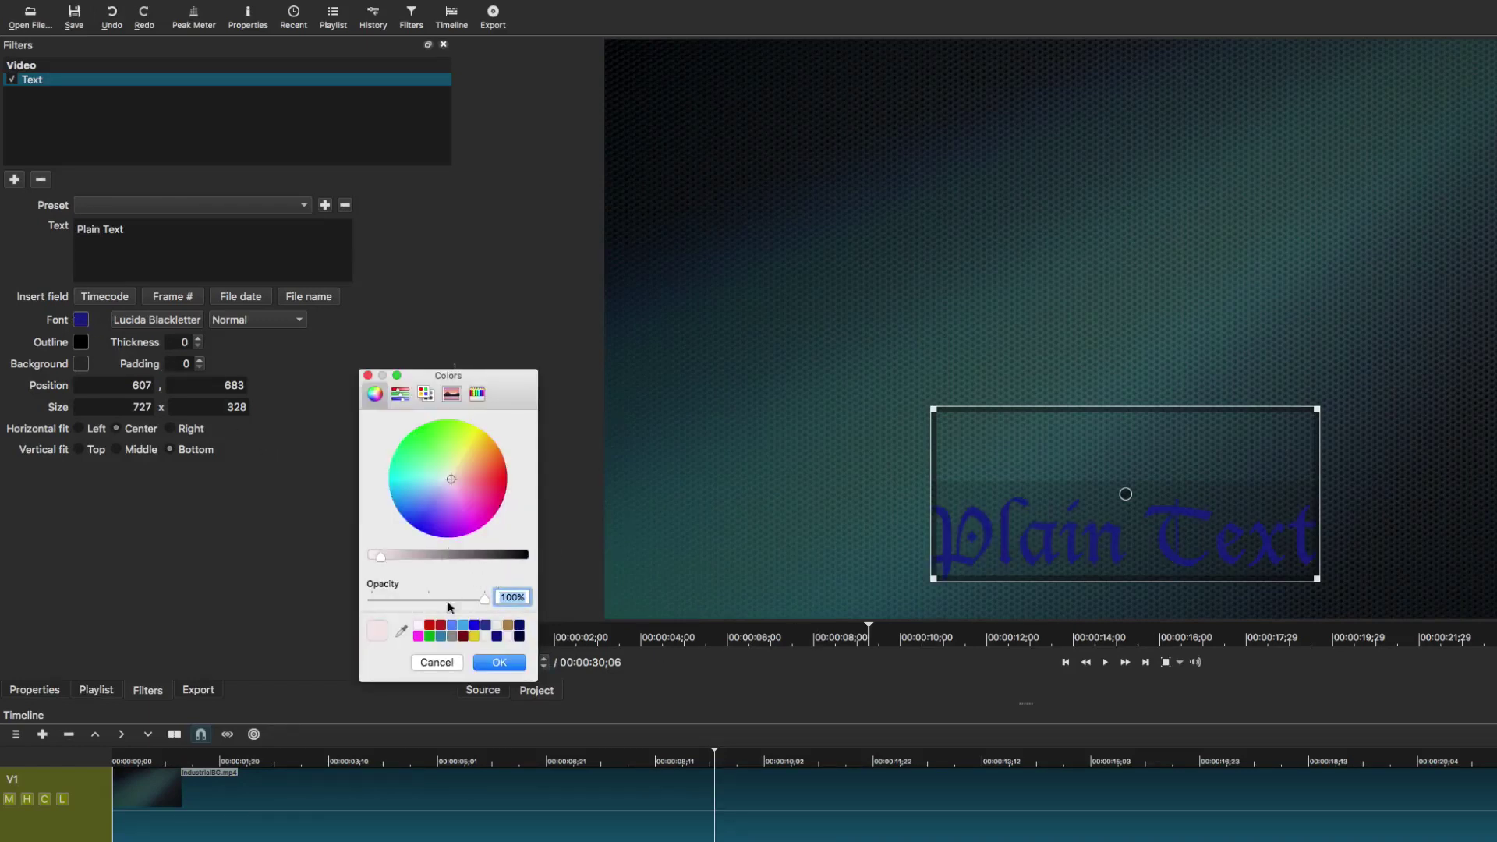
left_click(513, 660)
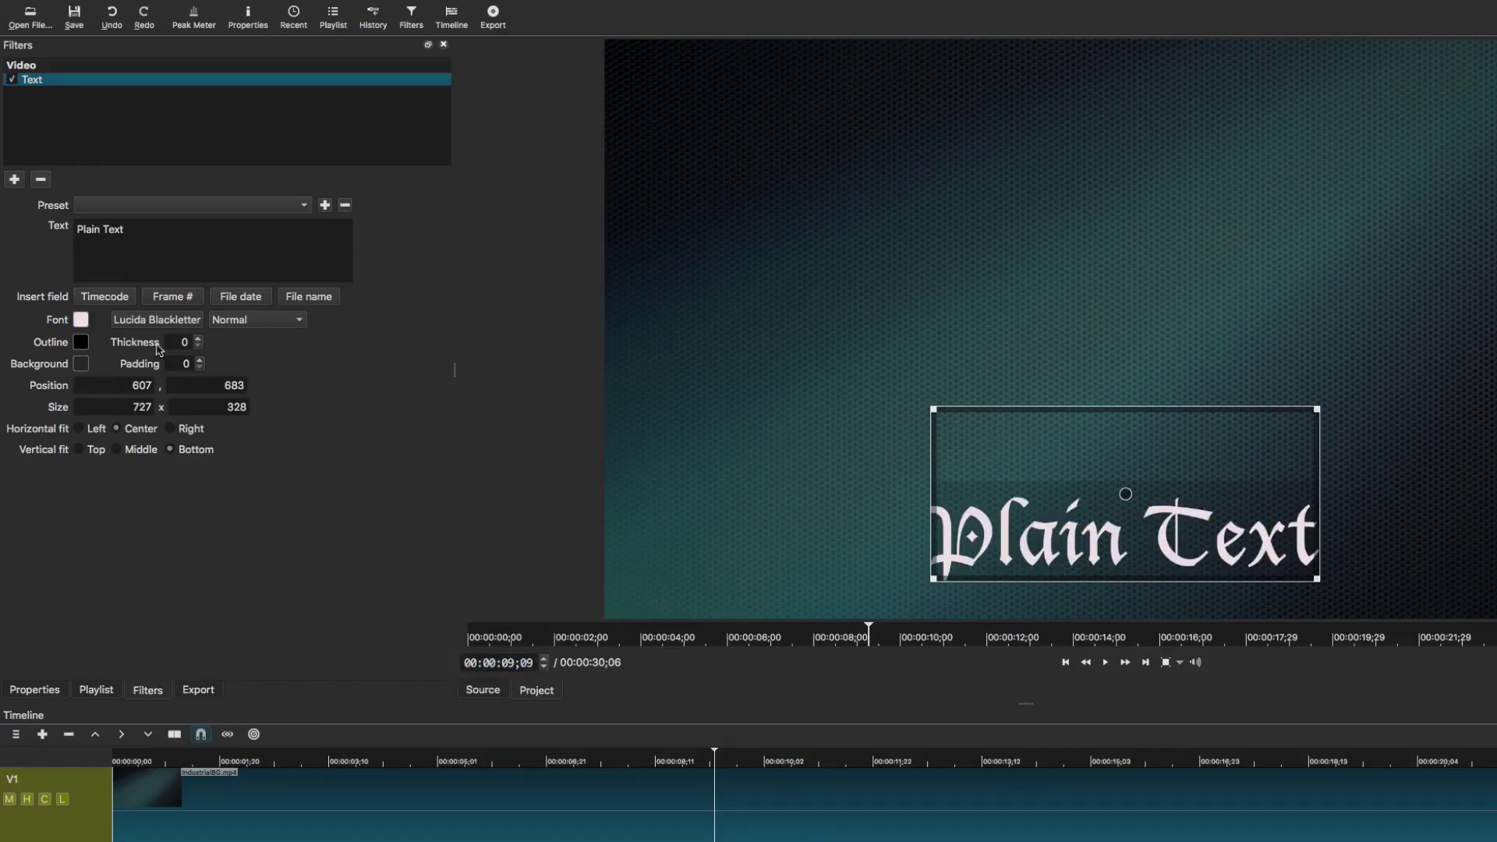
Raise the outline thickness to 10 and make the outline colour yellow.
left_click(199, 340)
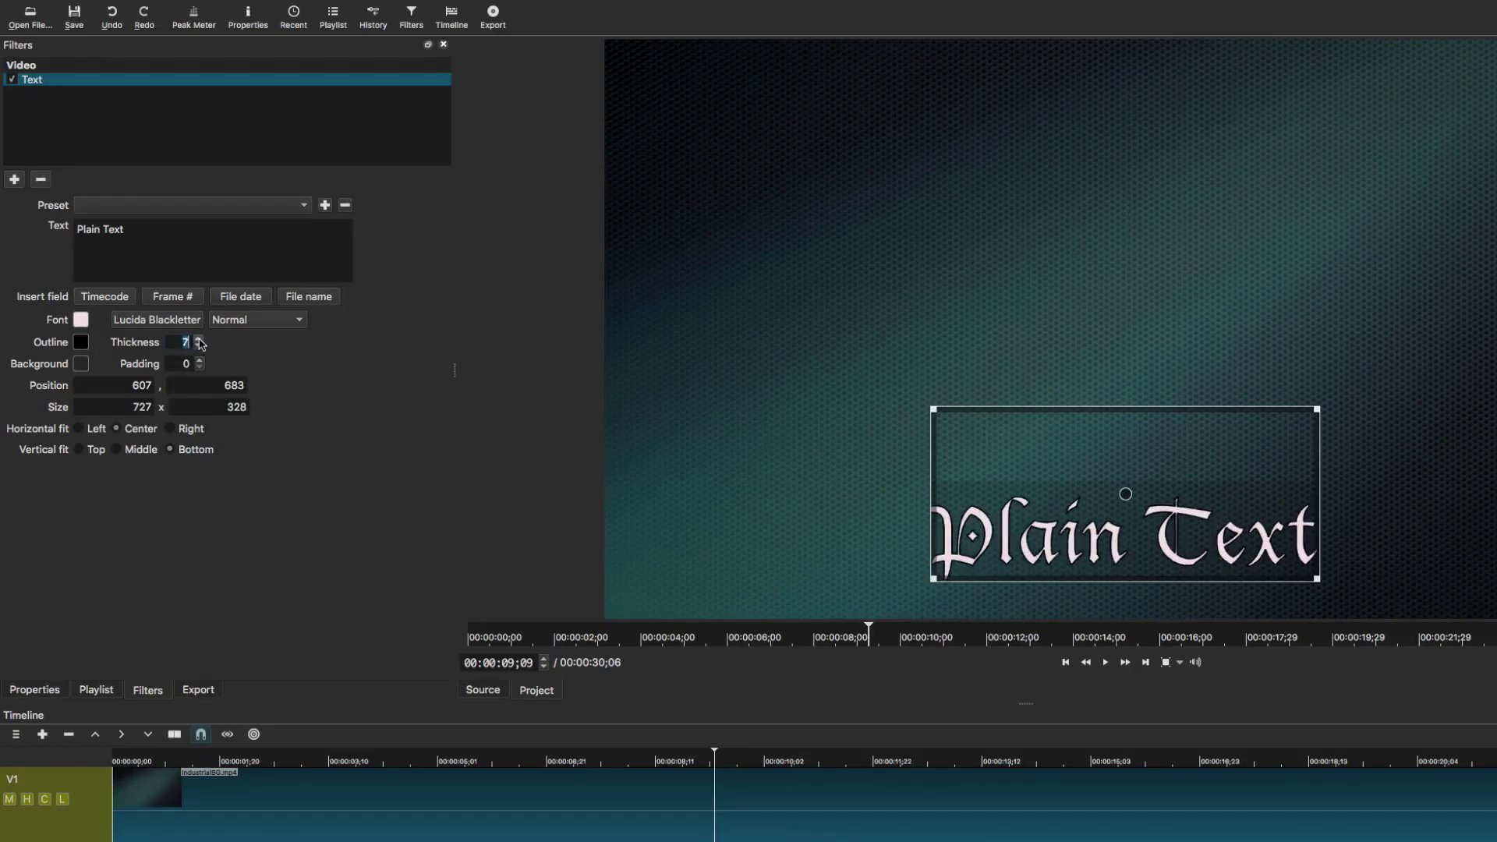
left_click(198, 340)
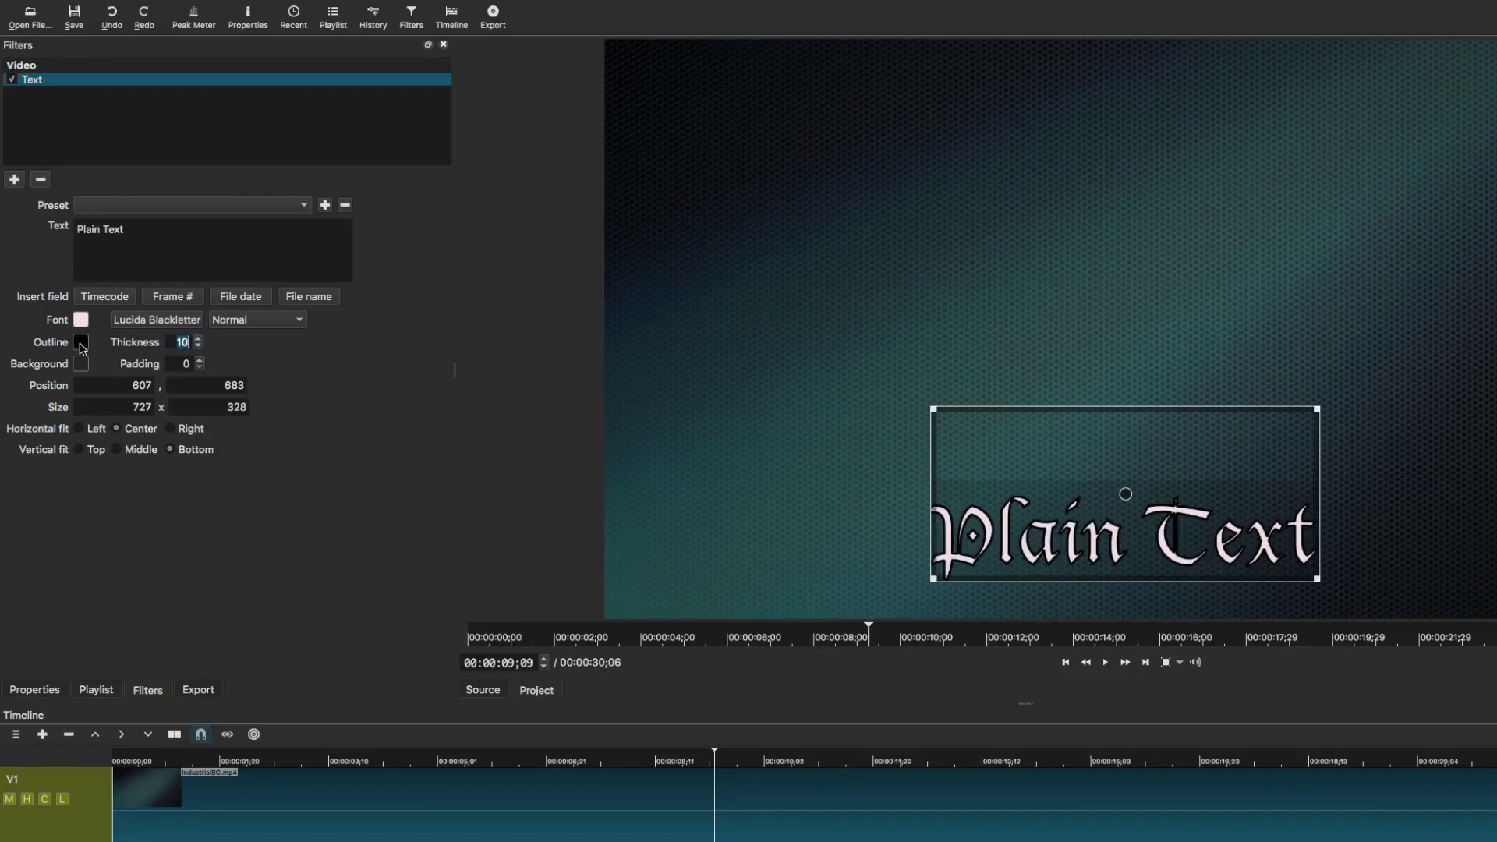
left_click(81, 345)
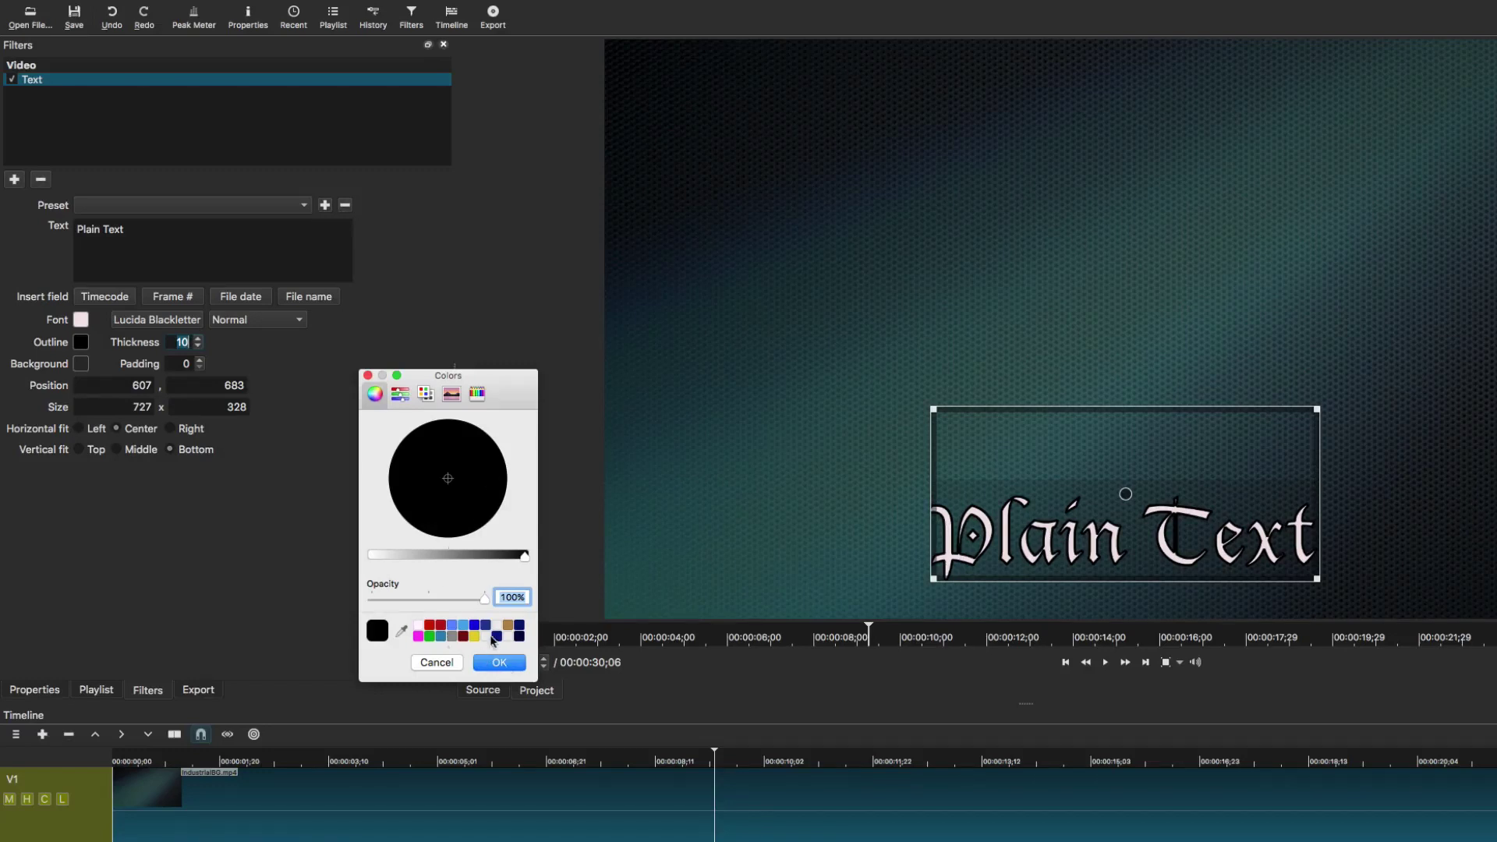
left_click(475, 636)
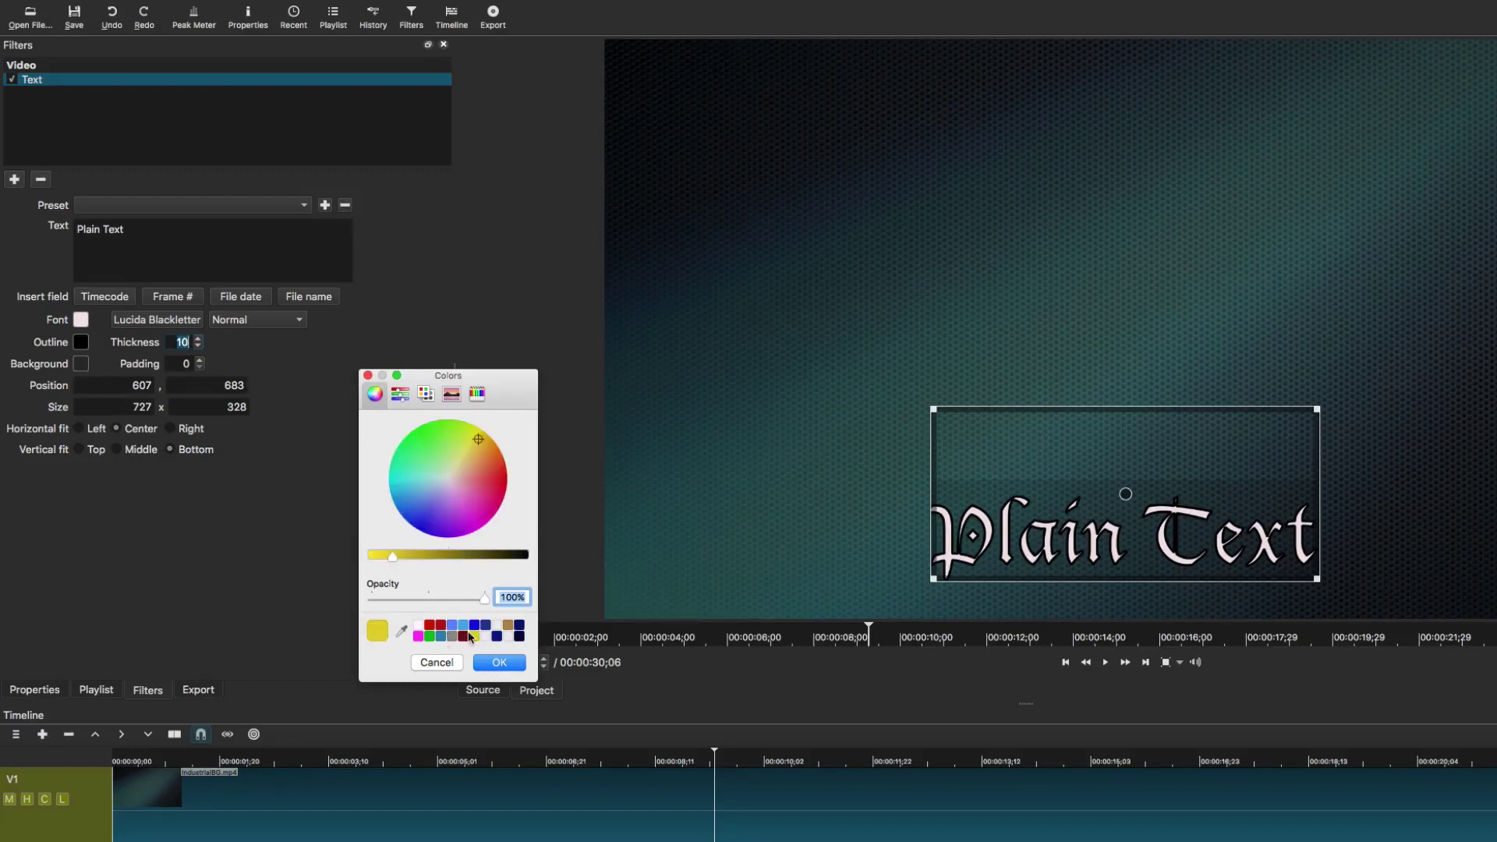
left_click(499, 663)
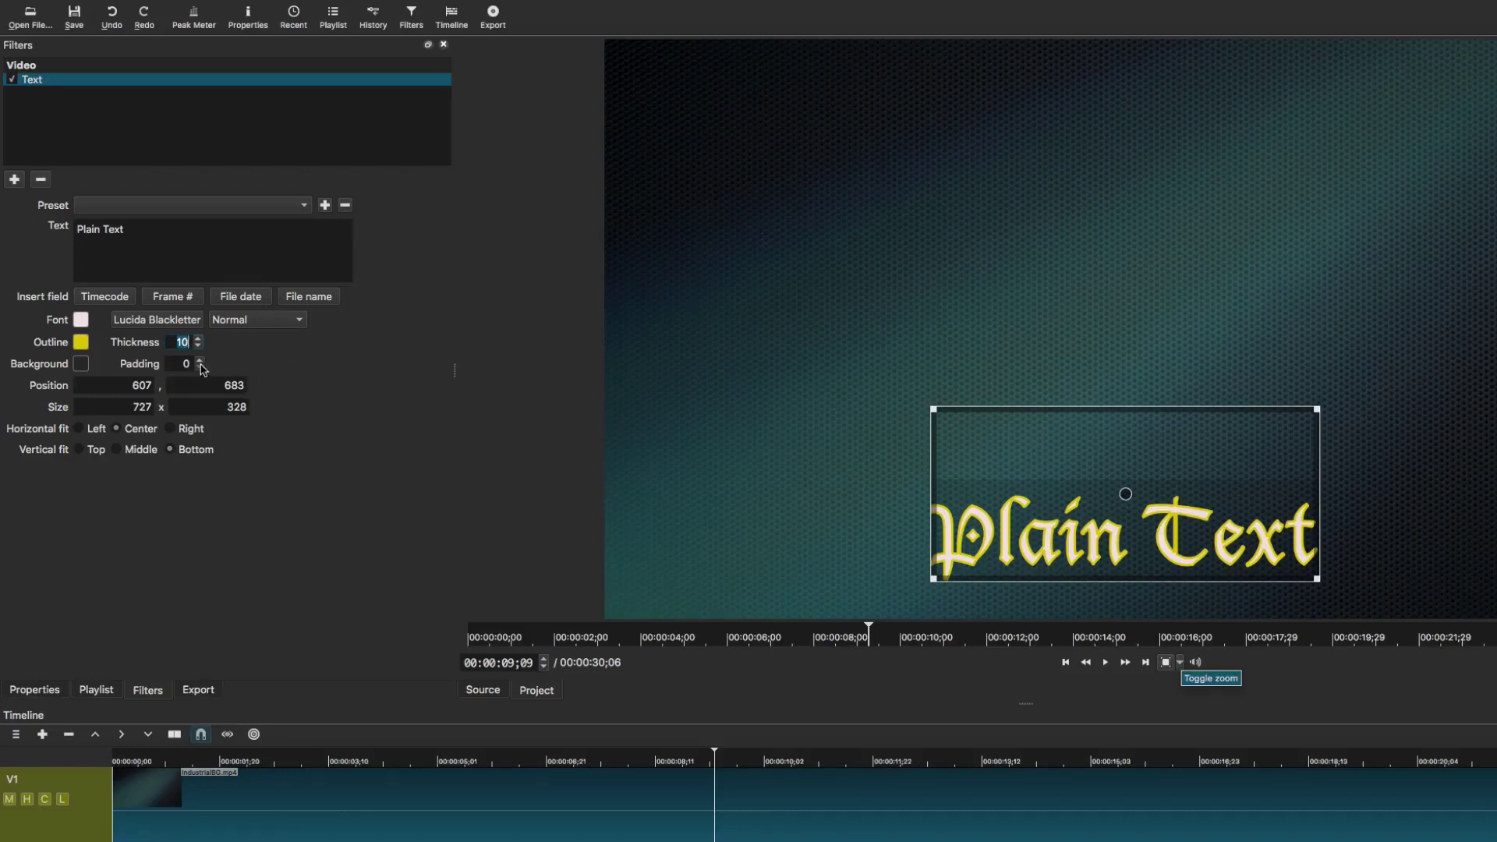
Scroll the outline thickness back to 0, then pick a colour for the text background.
scroll(201, 350, "down", 8)
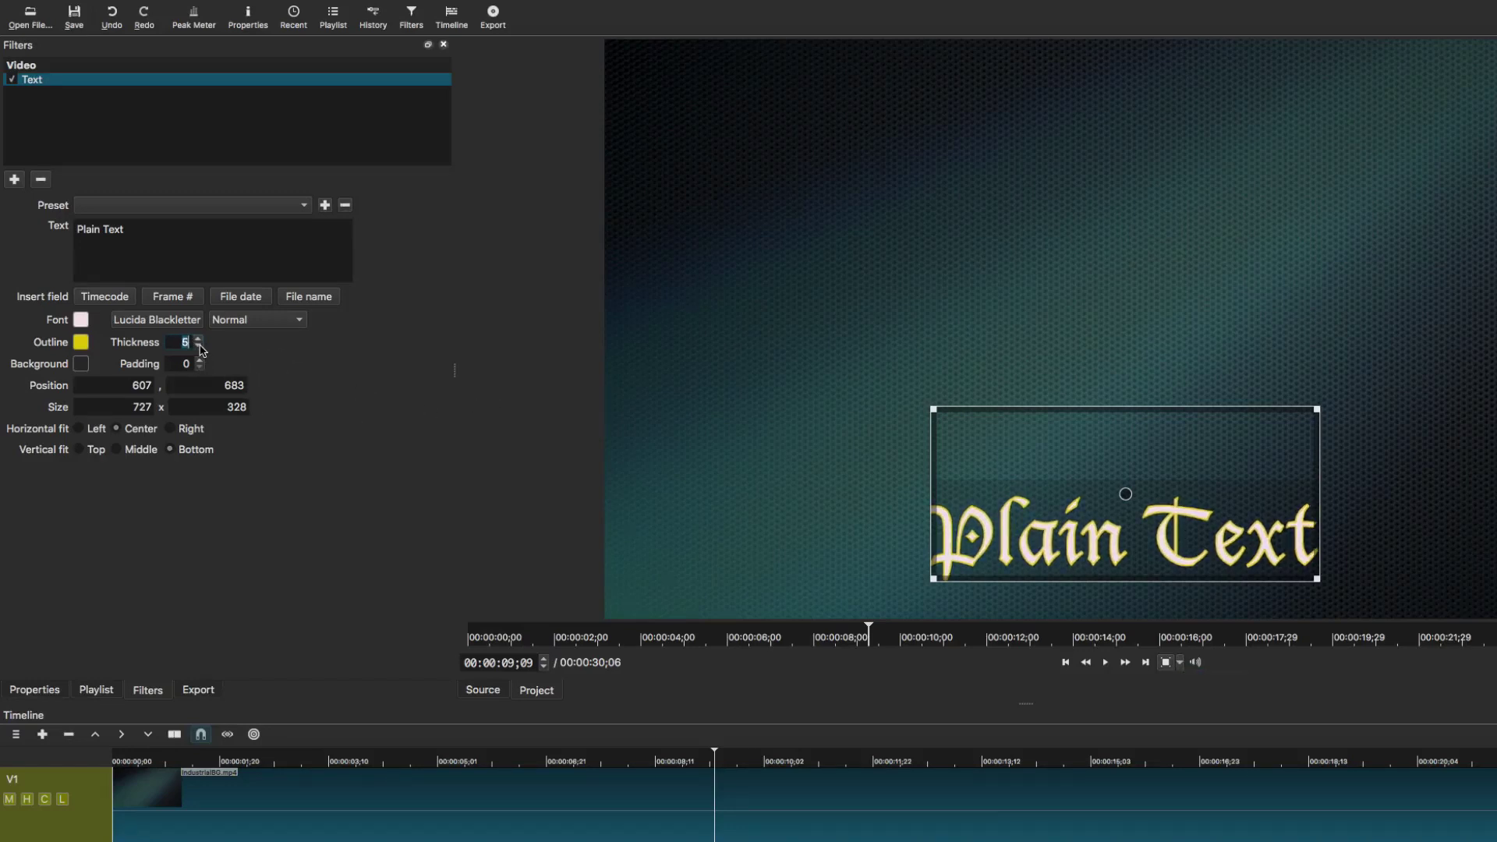
scroll(200, 349, "down", 1)
scroll(200, 349, "down", 1)
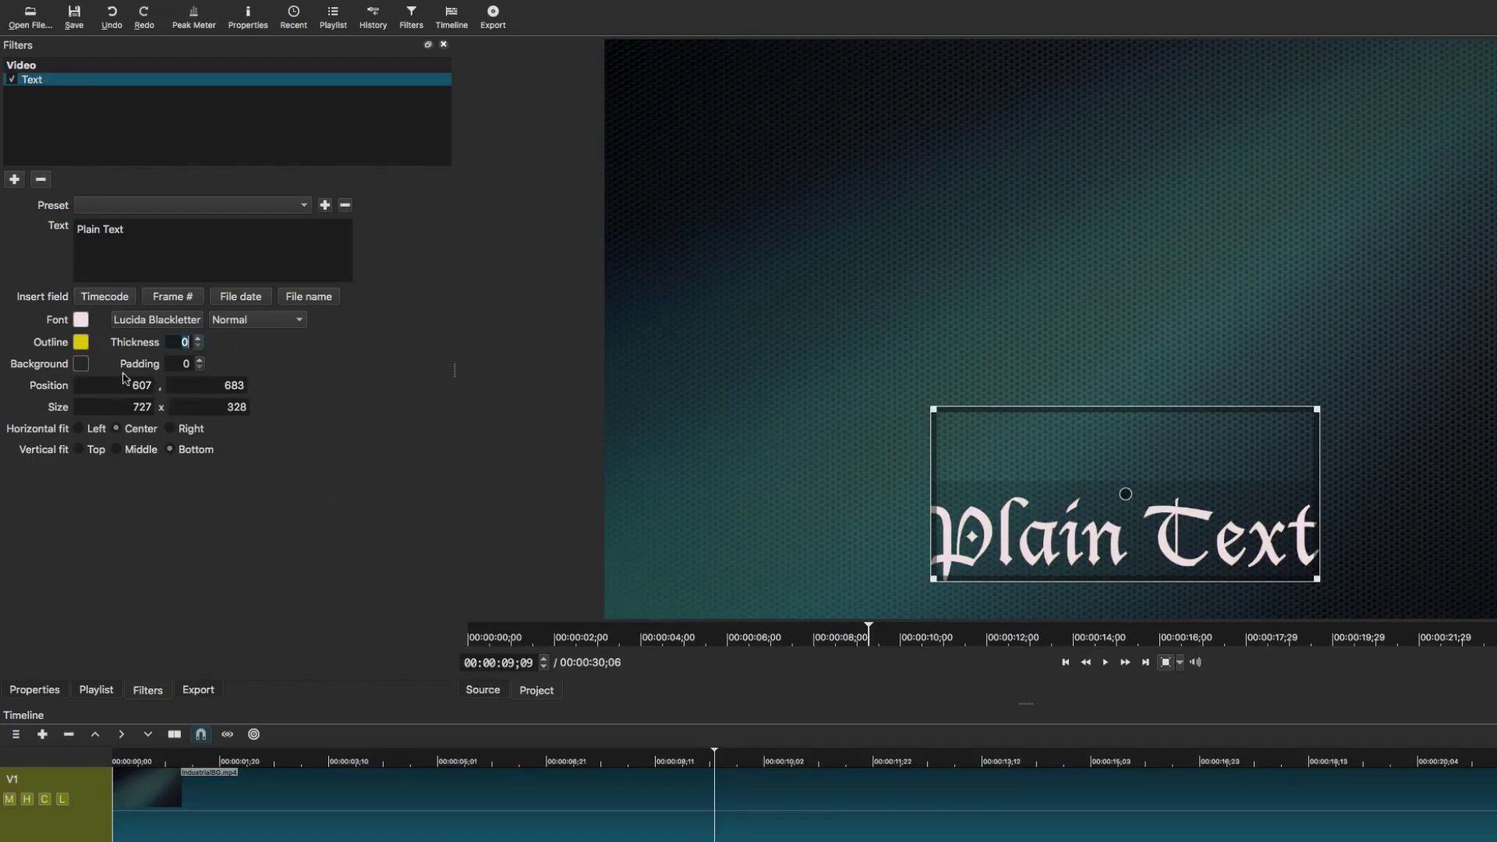
left_click(81, 365)
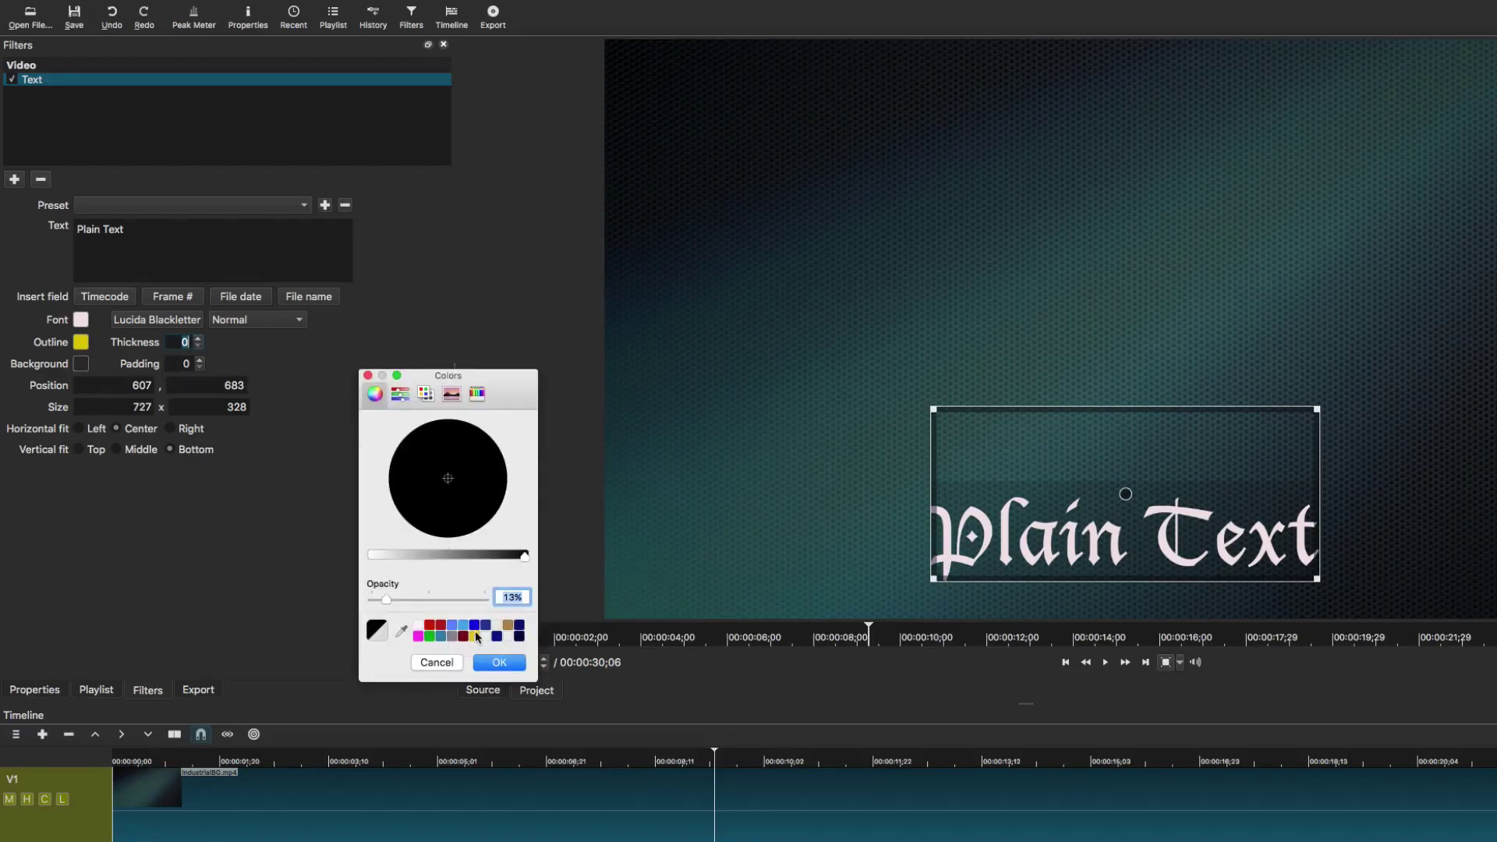
left_click(485, 628)
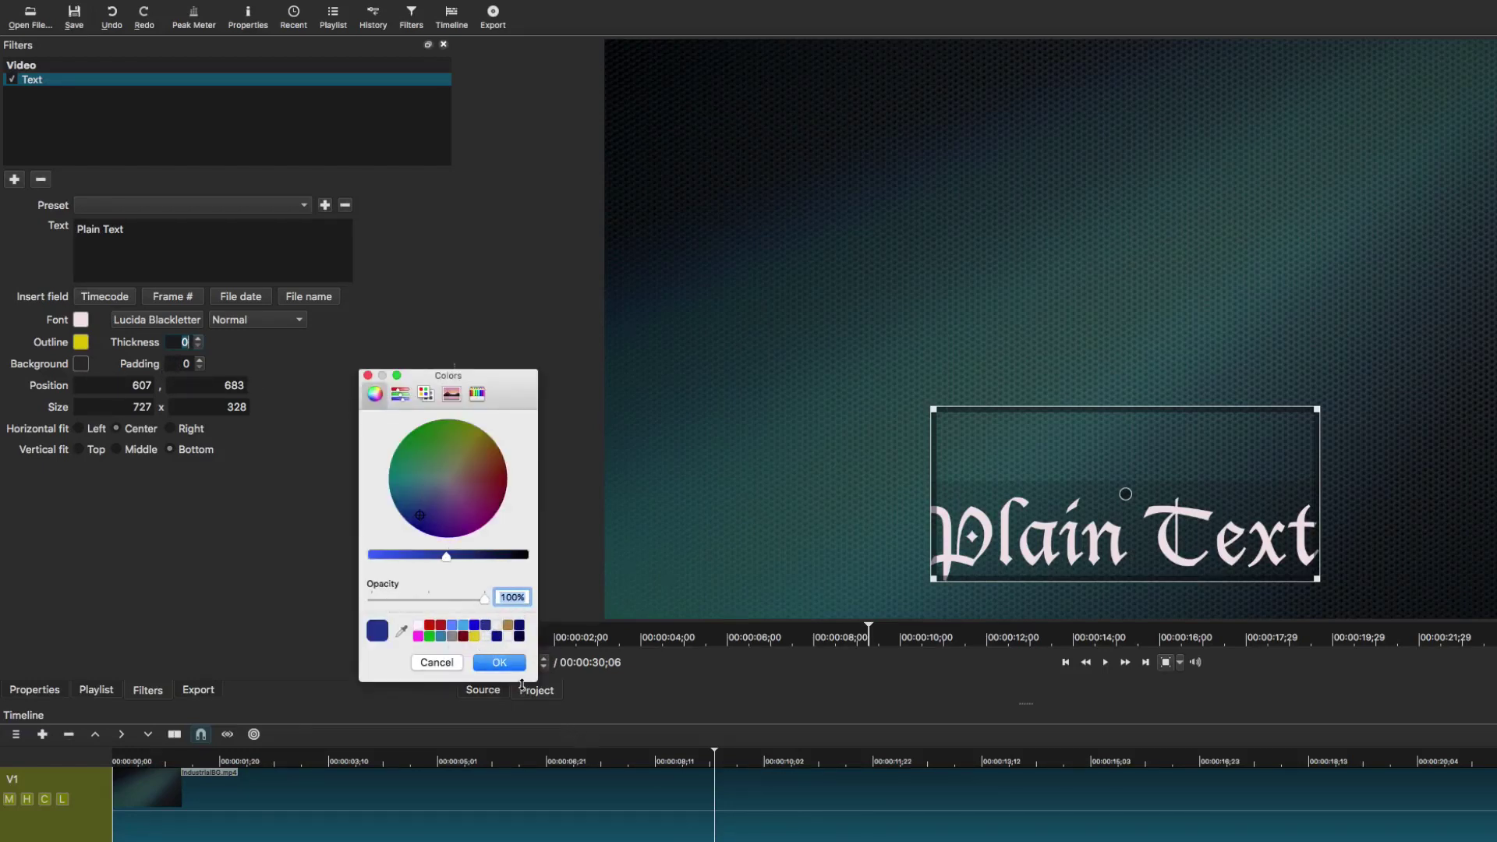
left_click(443, 601)
mouse_move(443, 602)
left_mouse_down()
mouse_move(409, 602)
mouse_move(461, 602)
left_mouse_up()
left_click(500, 663)
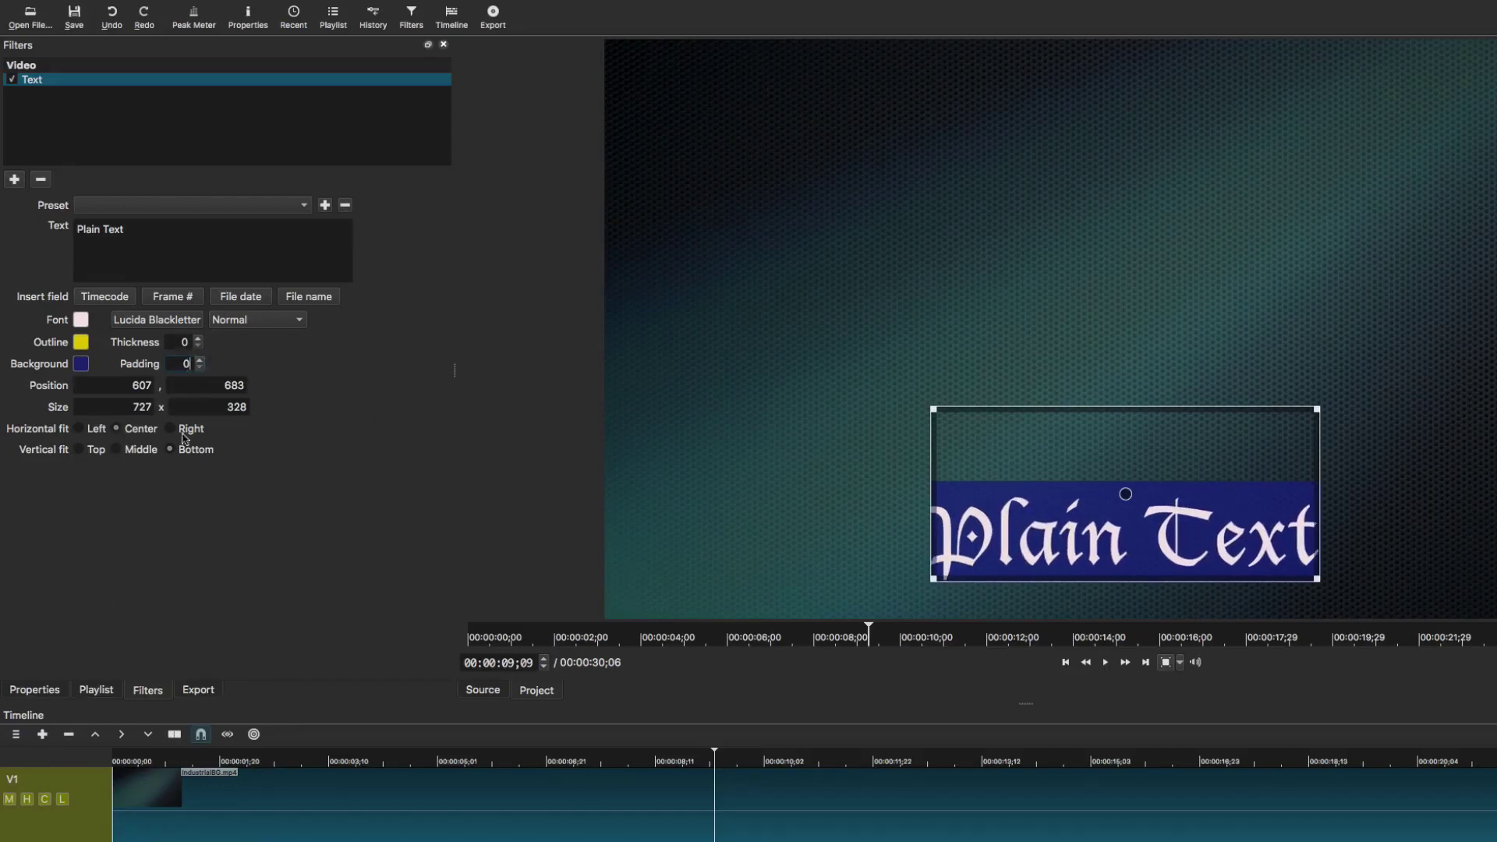
left_click(81, 364)
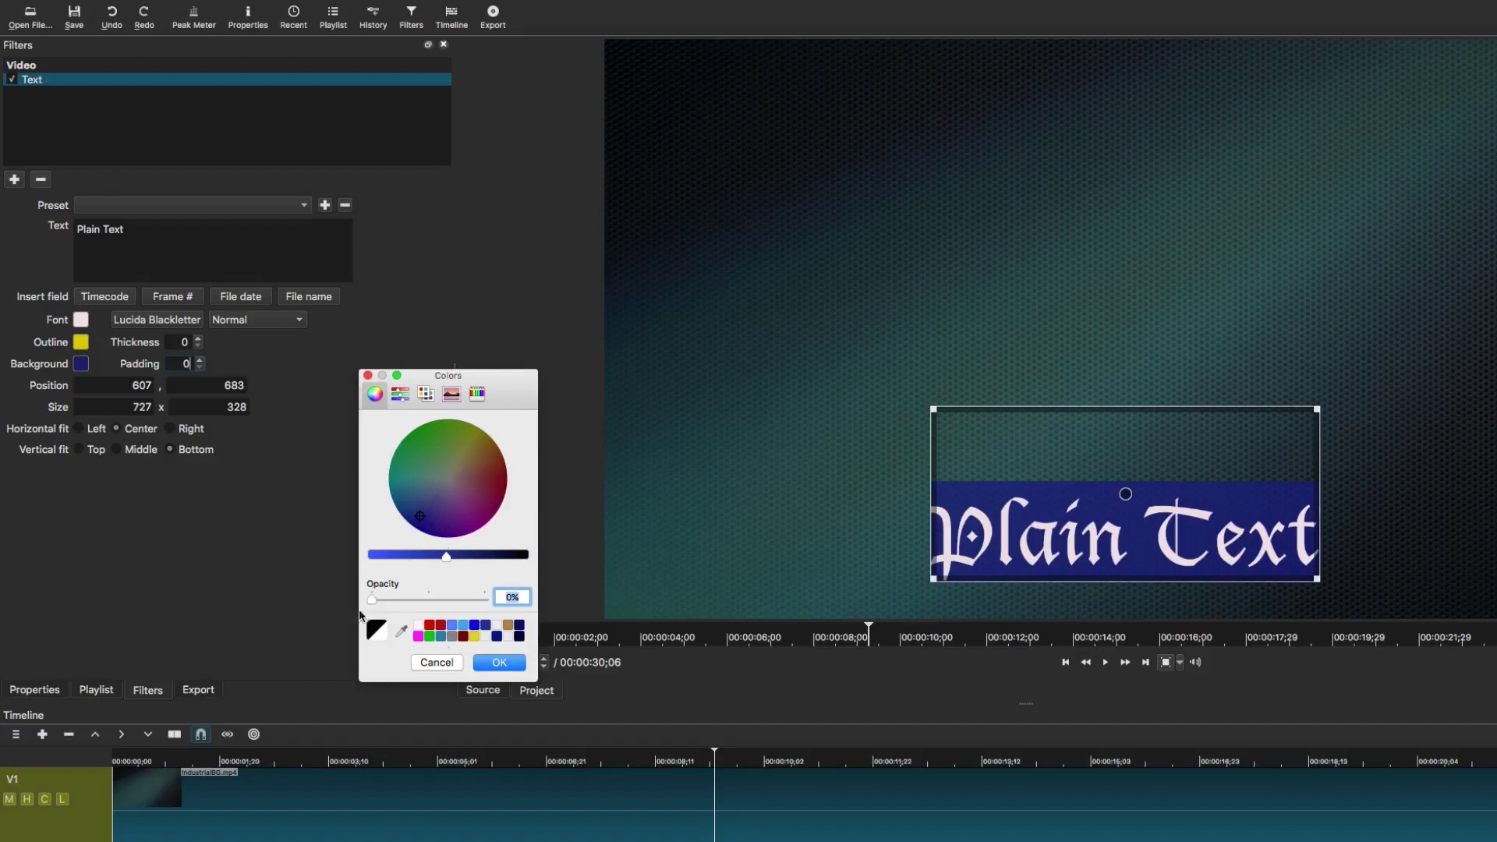
left_click(498, 662)
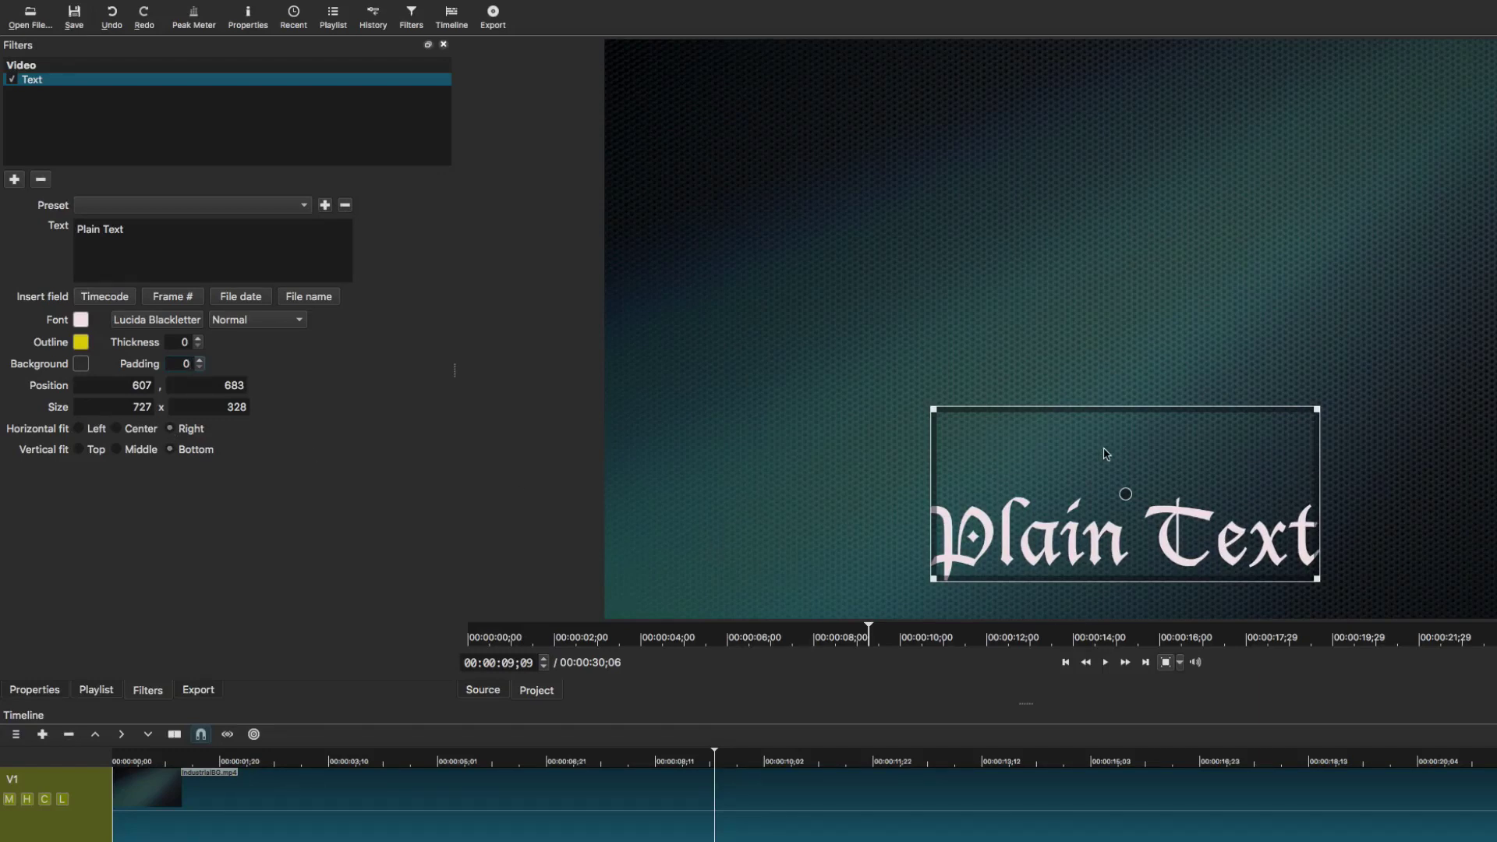
Switch Vertical fit to Top to lift the lettering within its box.
left_click(82, 451)
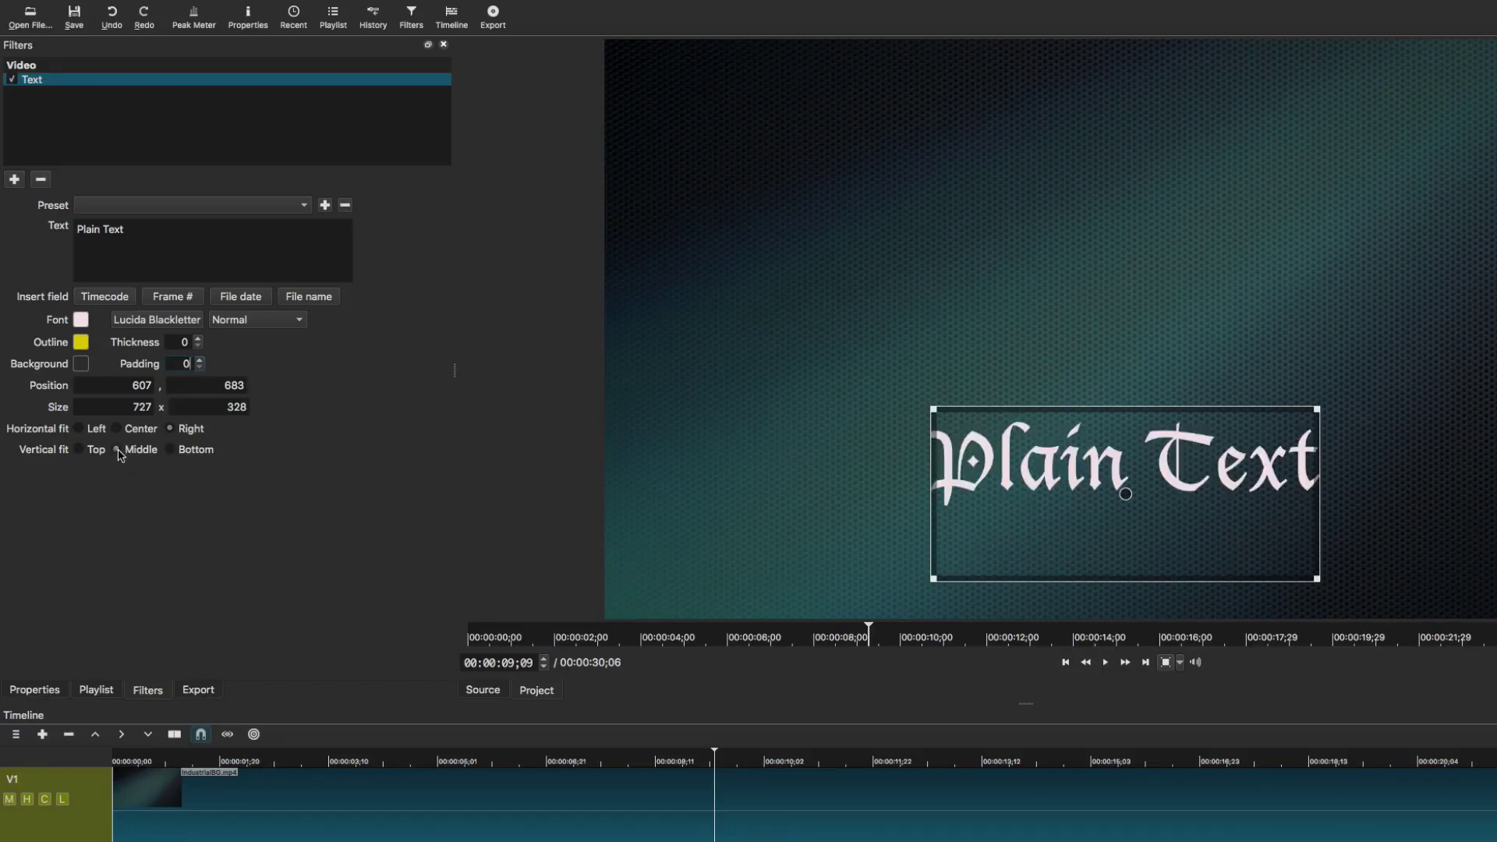